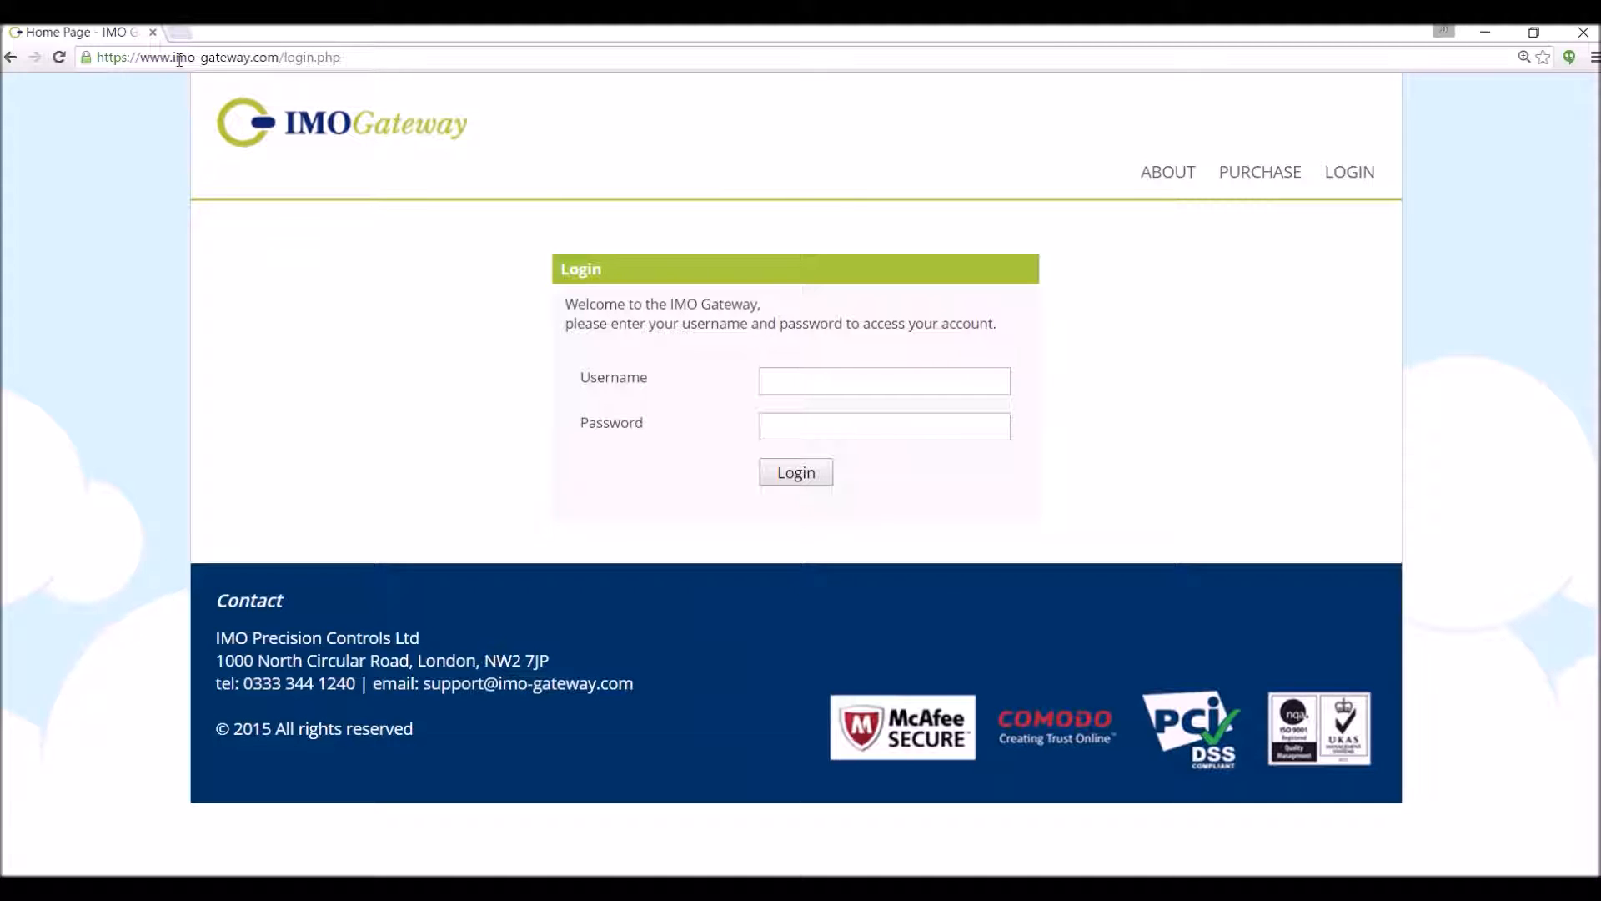
- Sign in to IMO Gateway with the account username and password
left_click(779, 381)
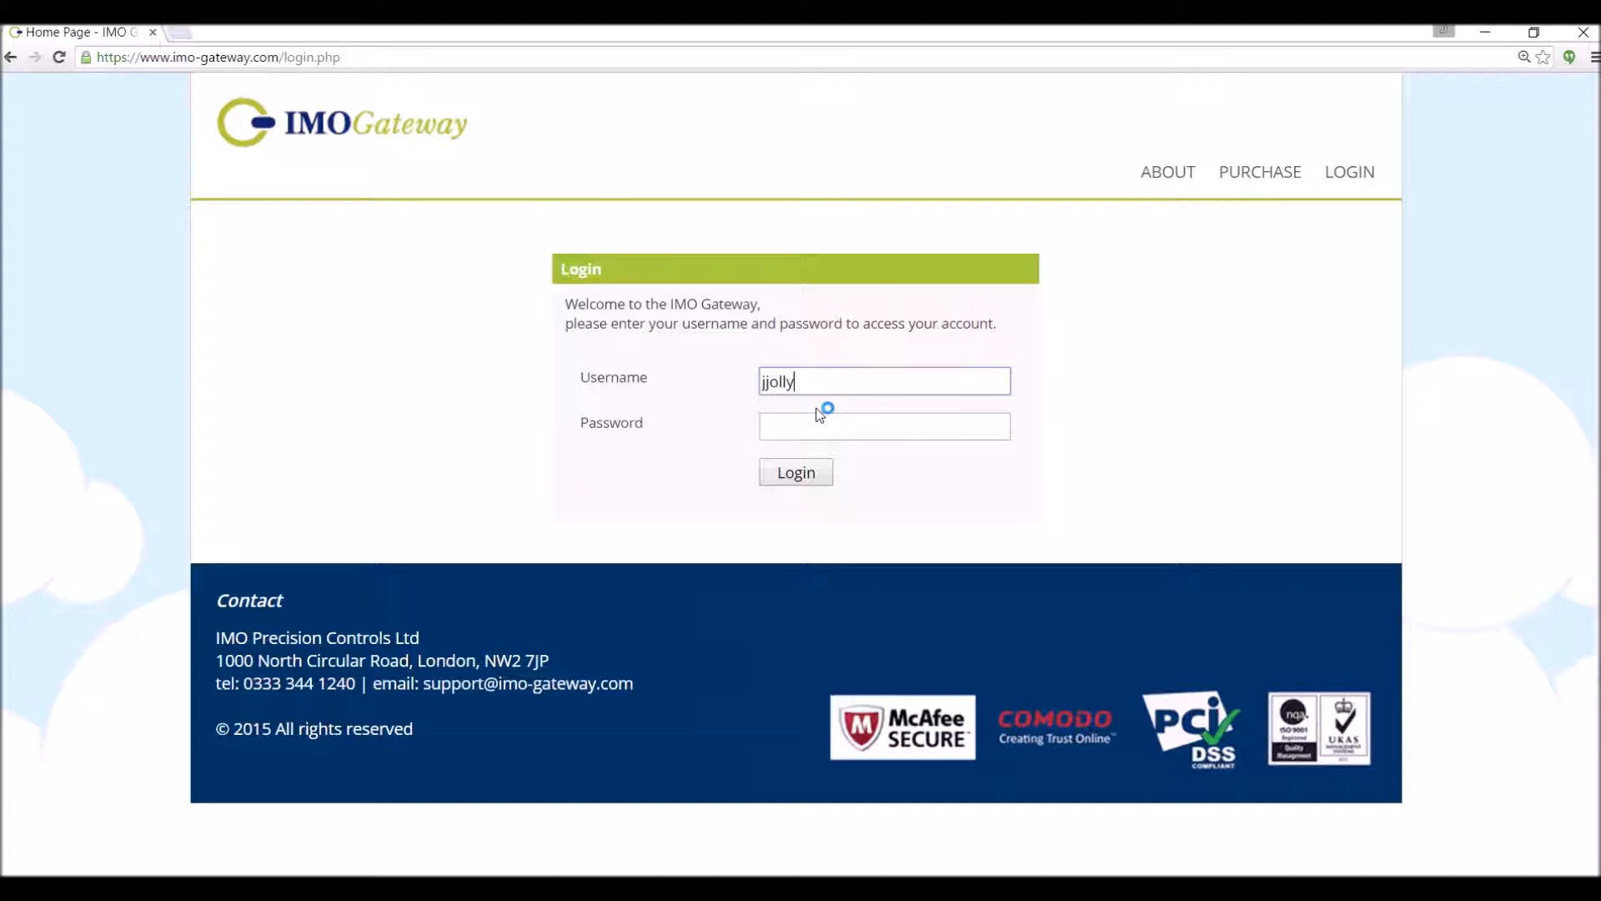
key("Tab")
type("••••••••")
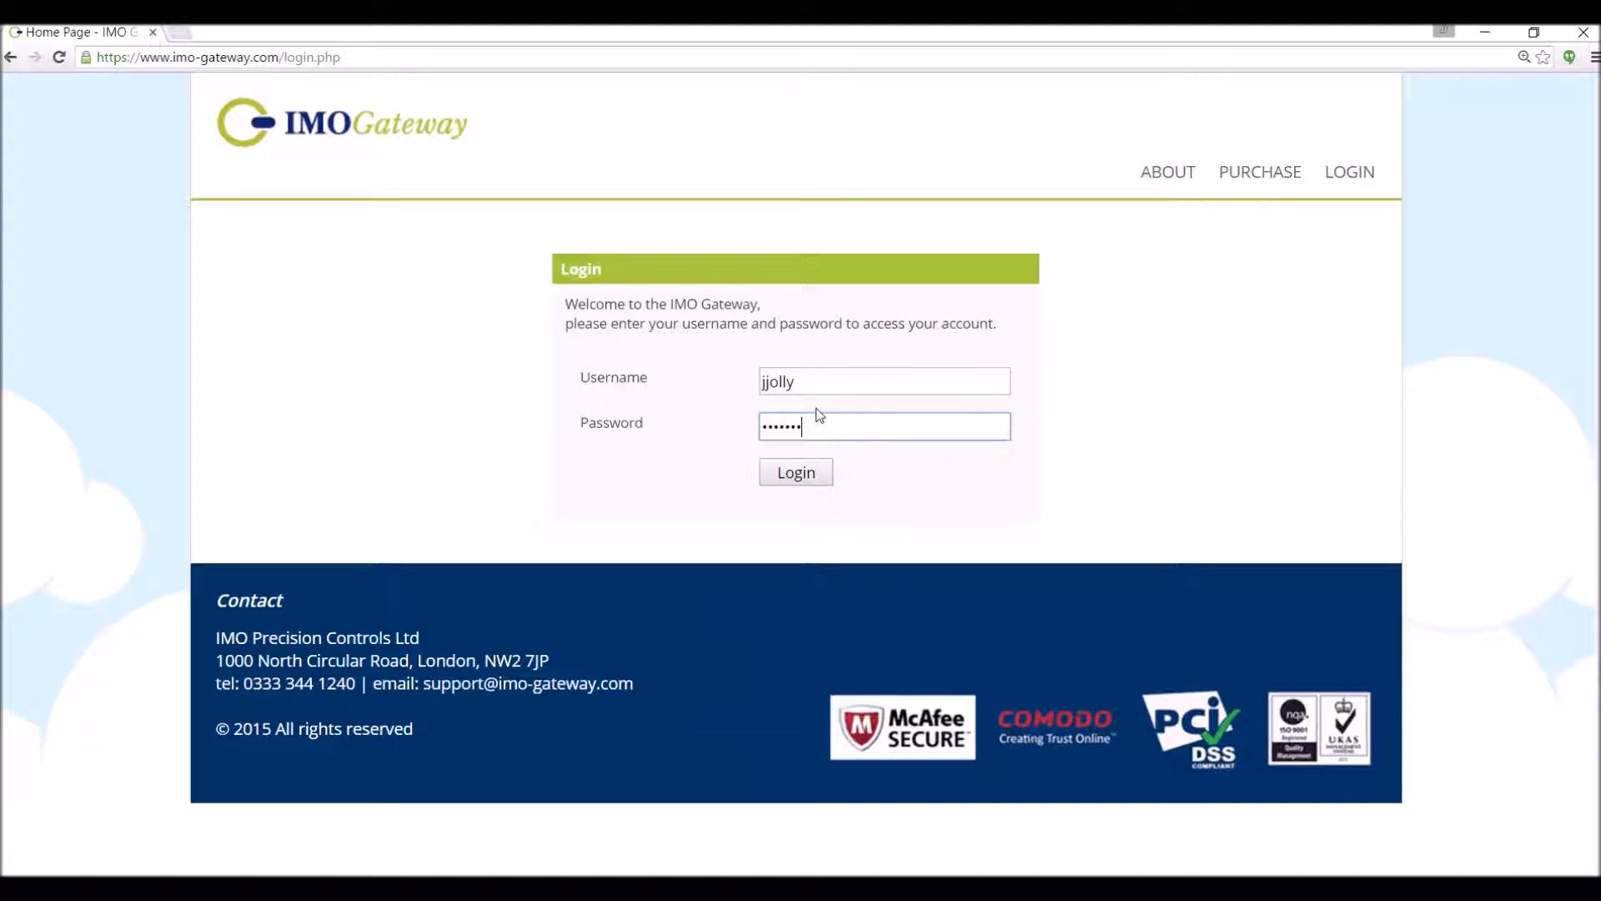
key("Return")
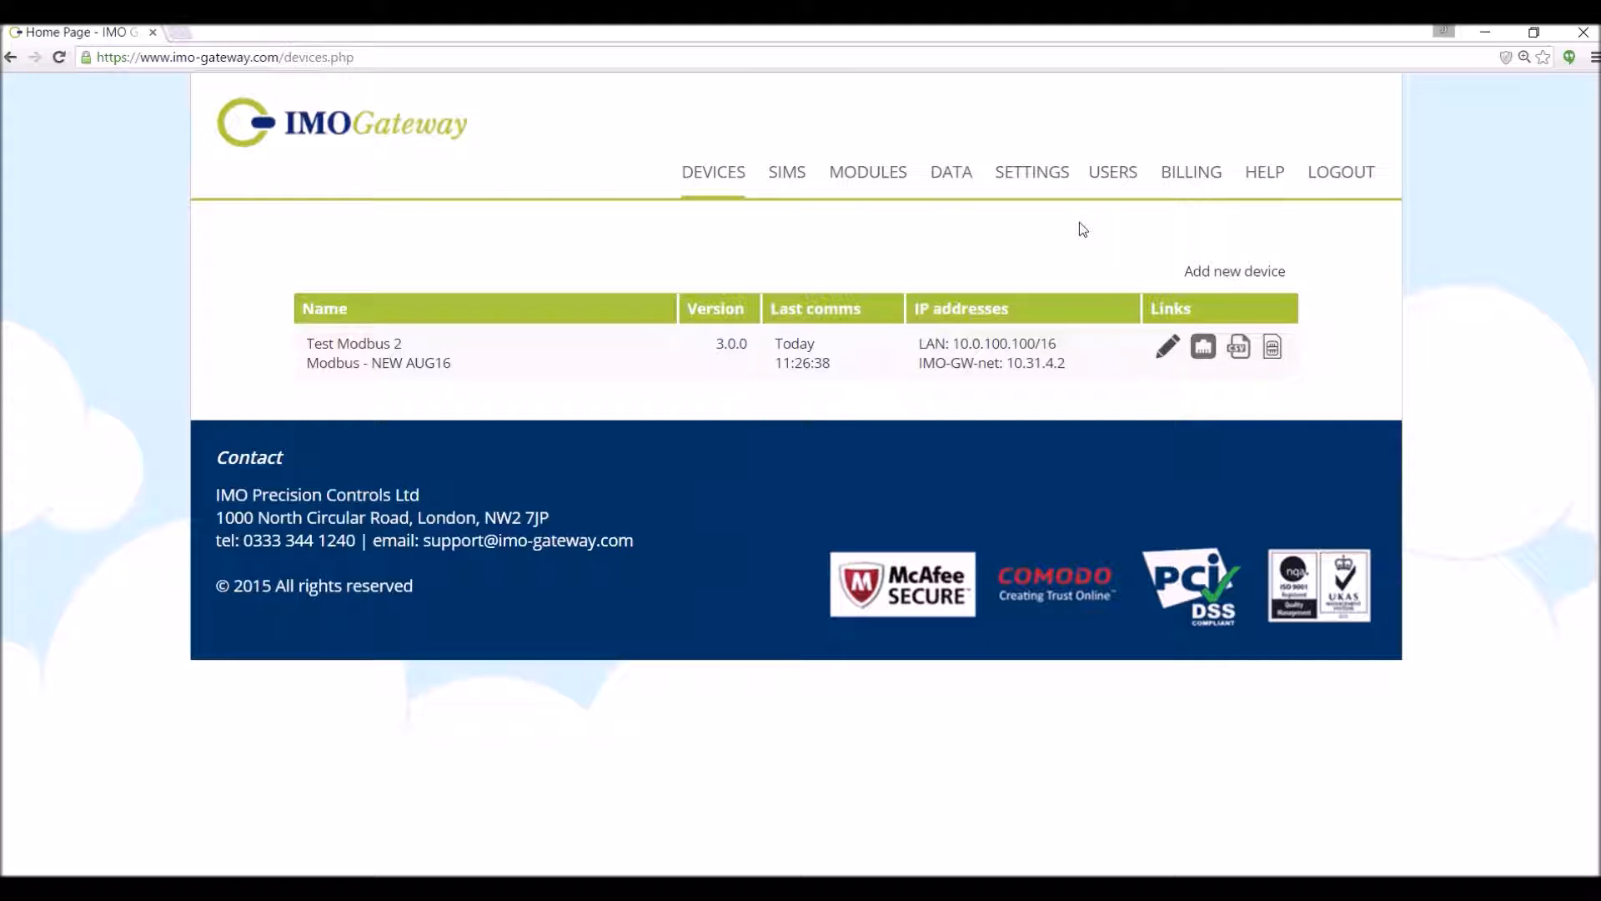
- Go from the devices list to the account Settings page via the top navigation
left_click(1023, 174)
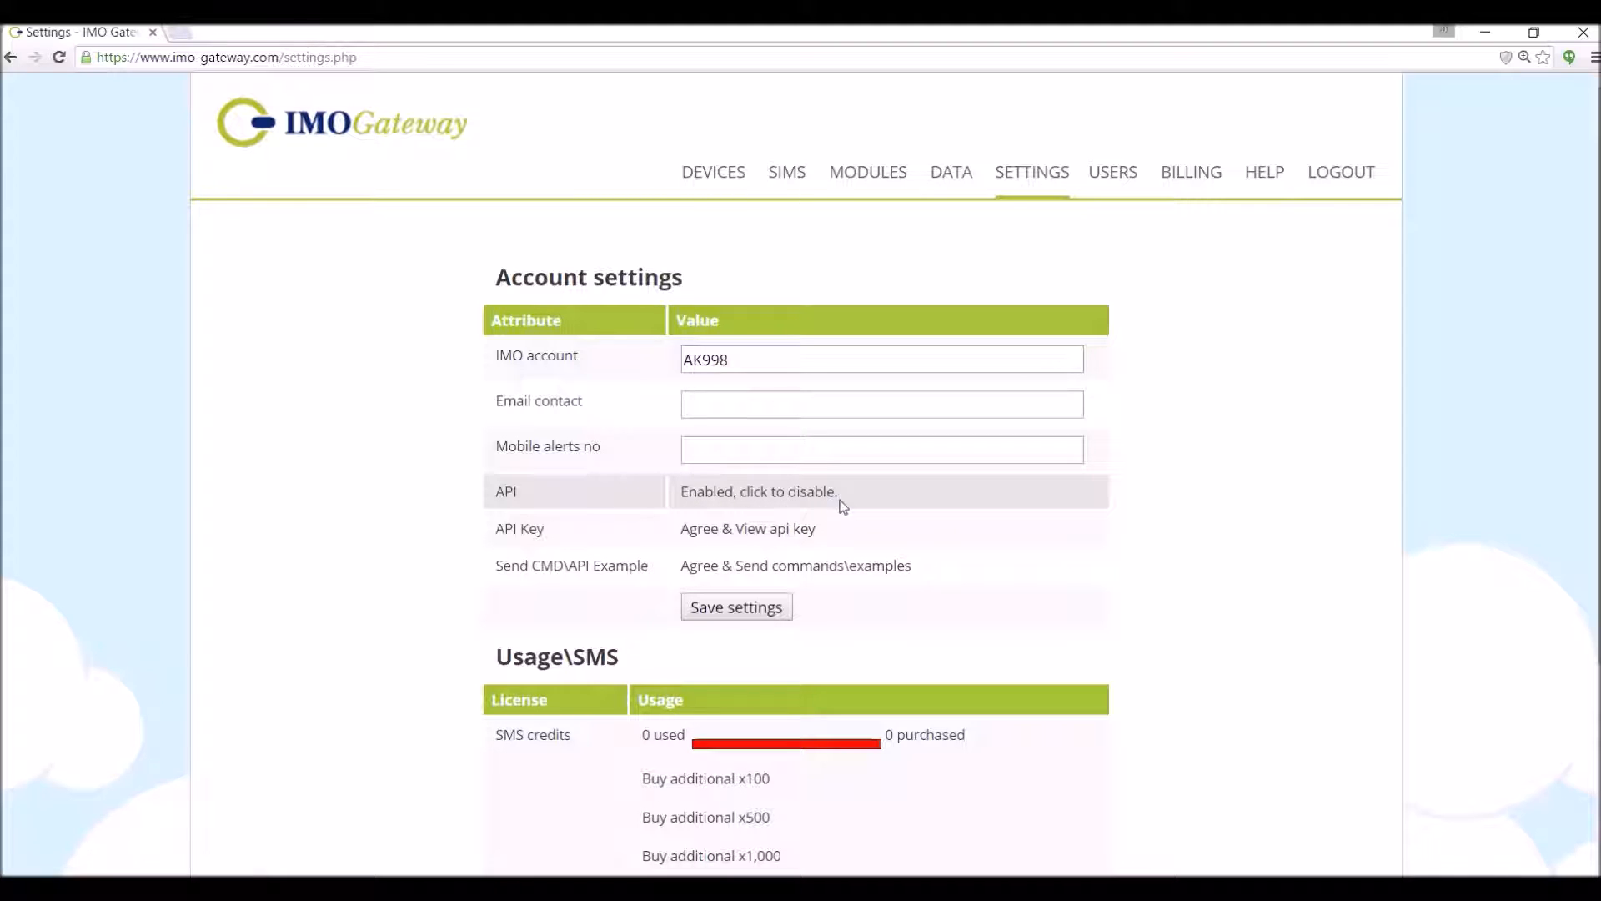
left_click(796, 493)
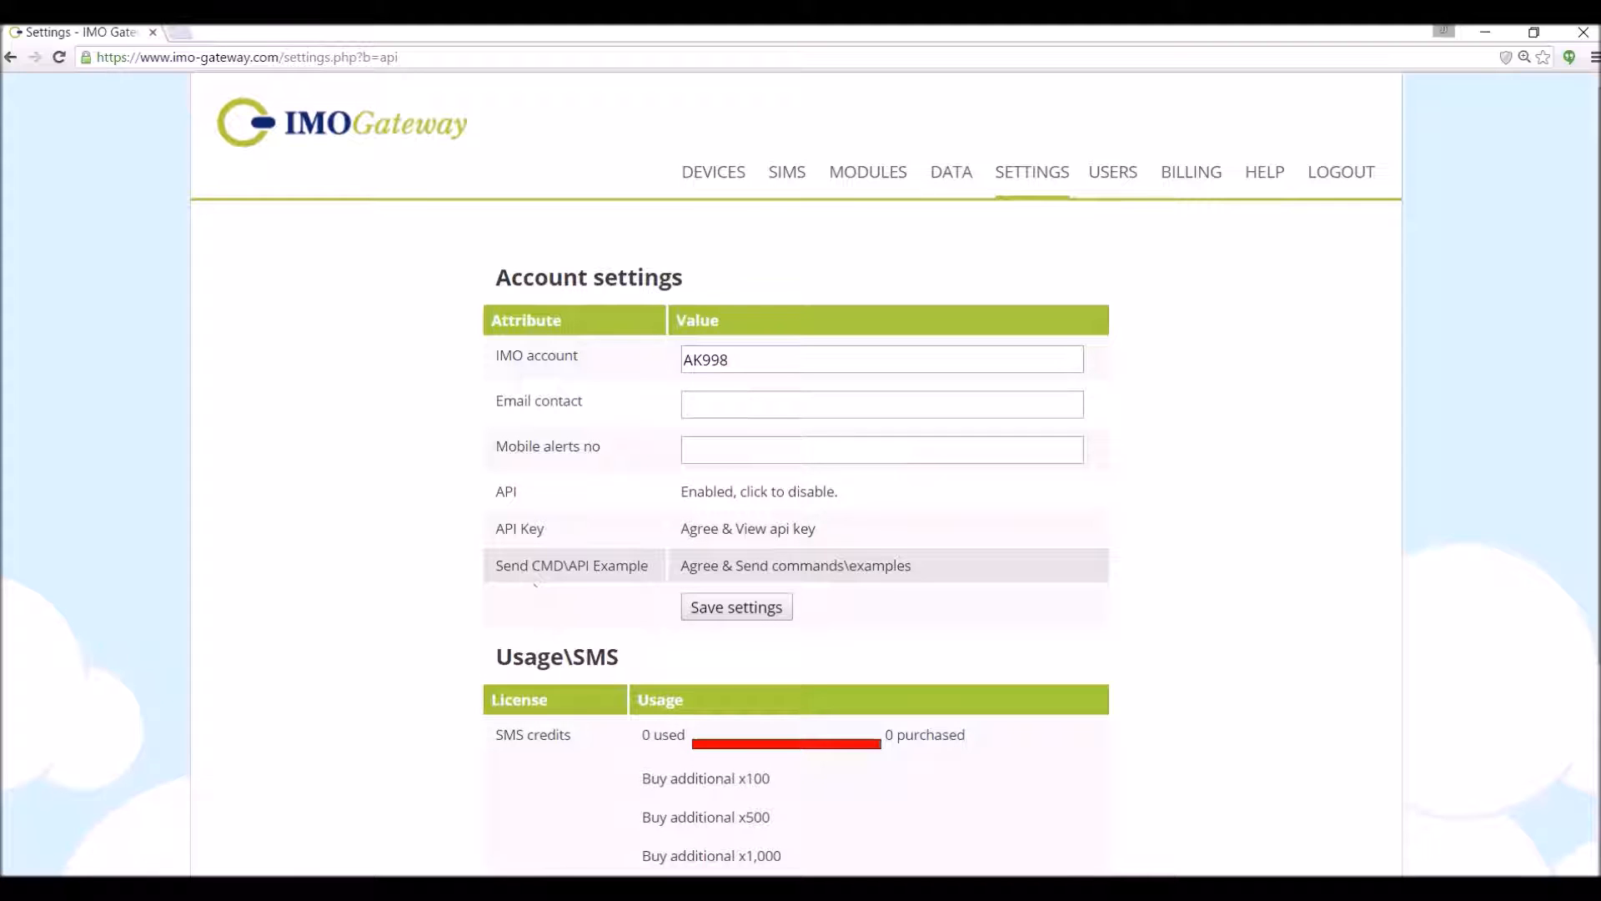
- Choose 'Agree & Send commands\examples' and acknowledge the CAUTION notice to reach the Modbus send page
left_click(781, 575)
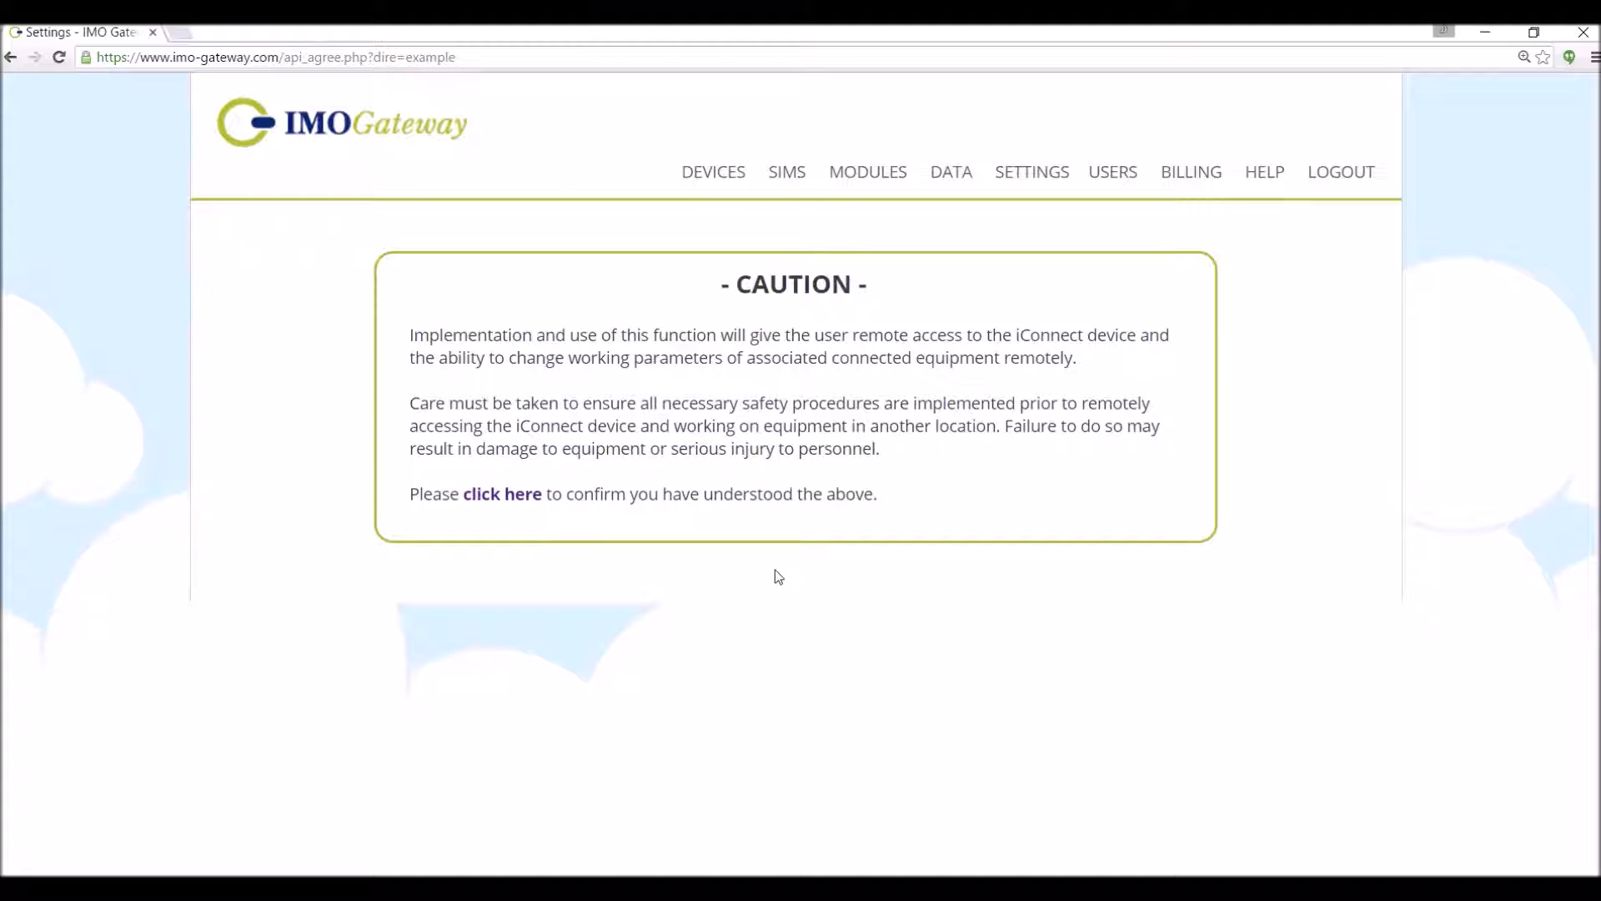
left_click(493, 501)
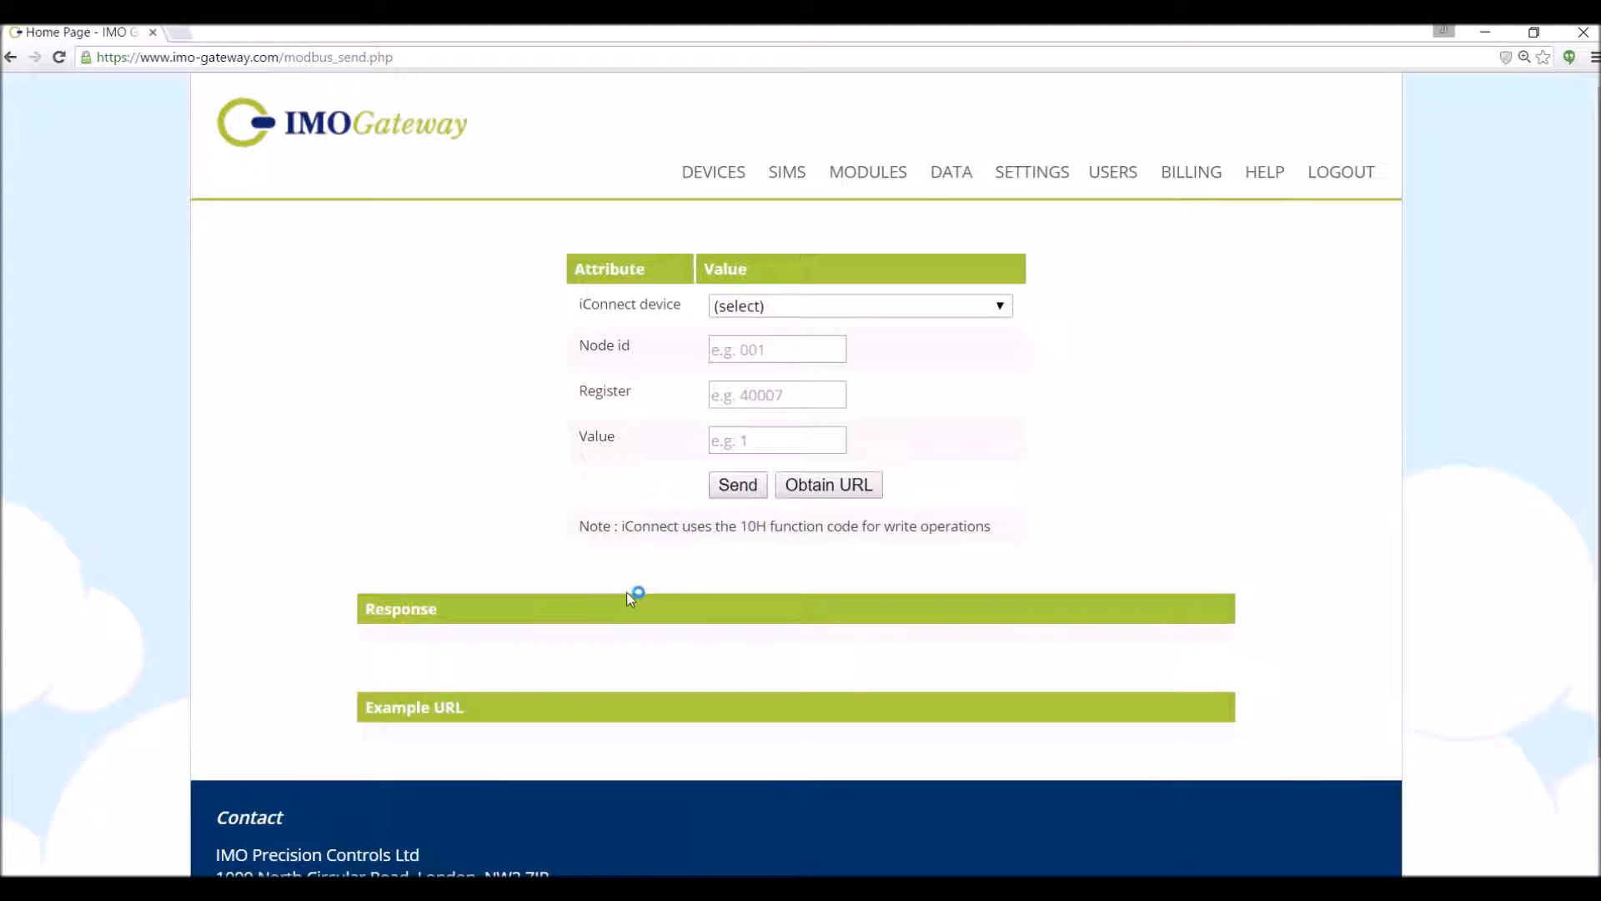
- Select device Test Modbus 2 and enter node id 001, register 40007, value 2
left_click(1001, 307)
left_click(985, 351)
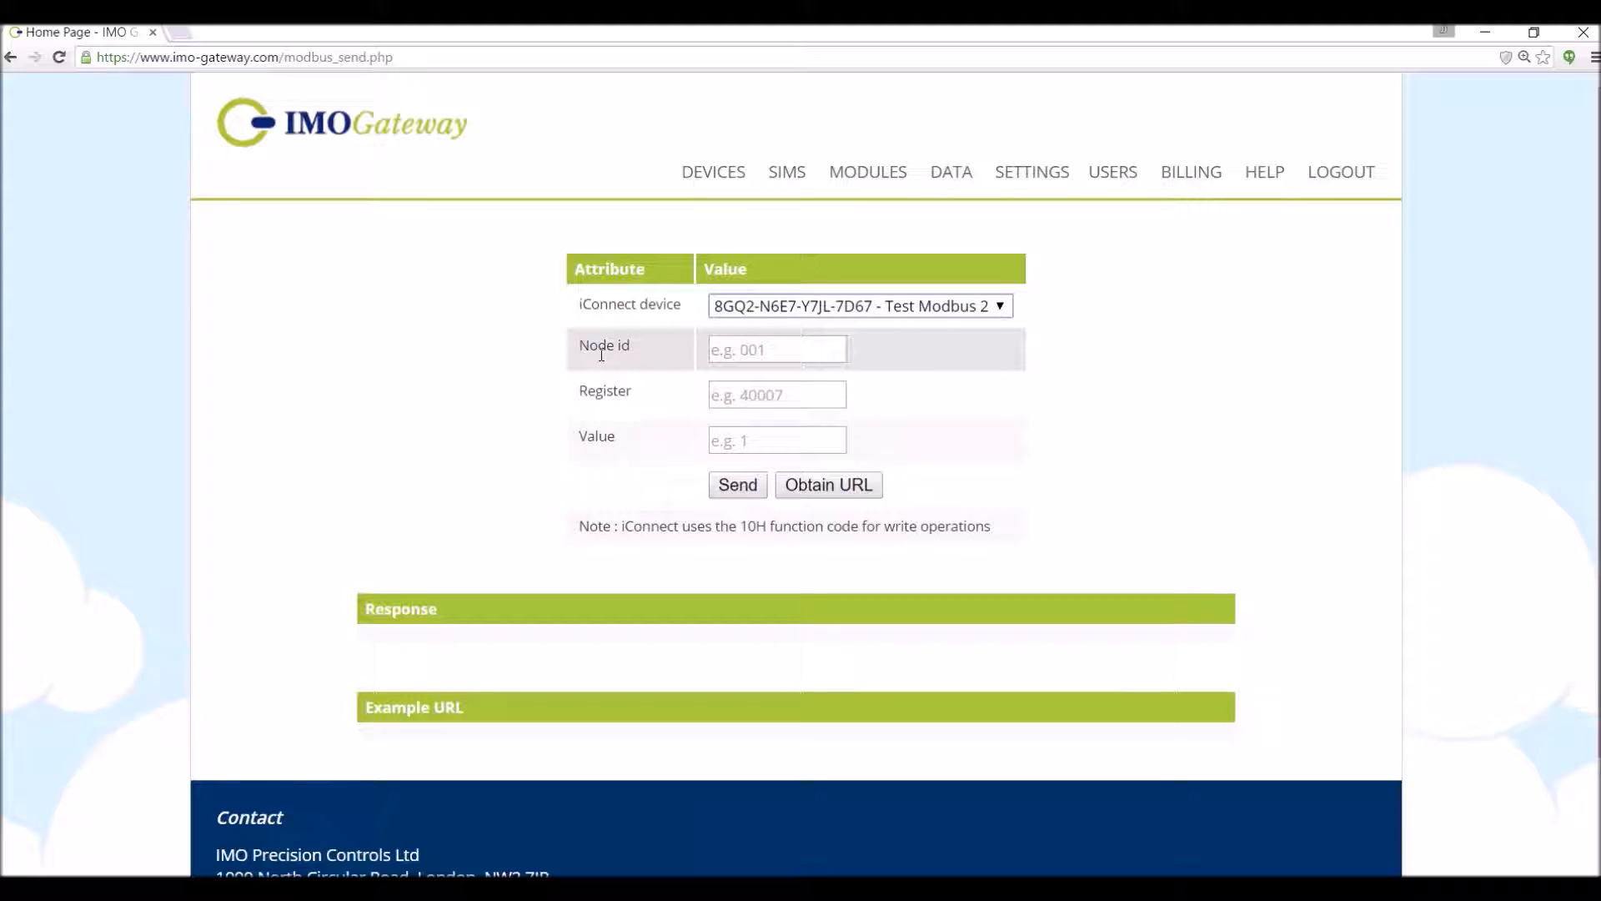
left_click(755, 349)
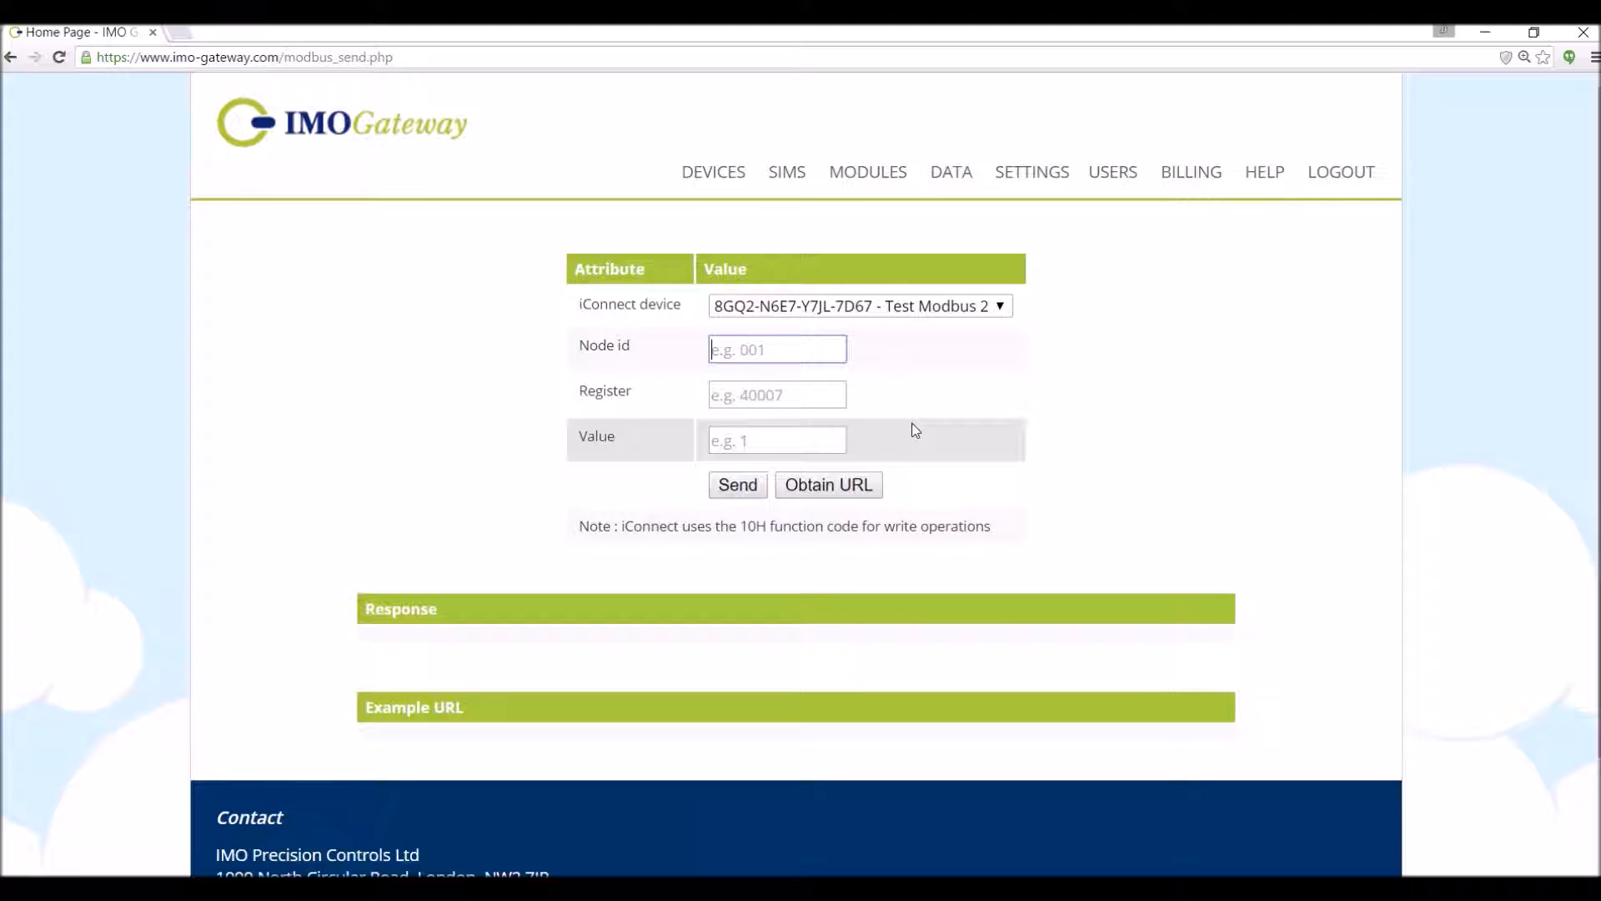
type("001")
left_click(742, 408)
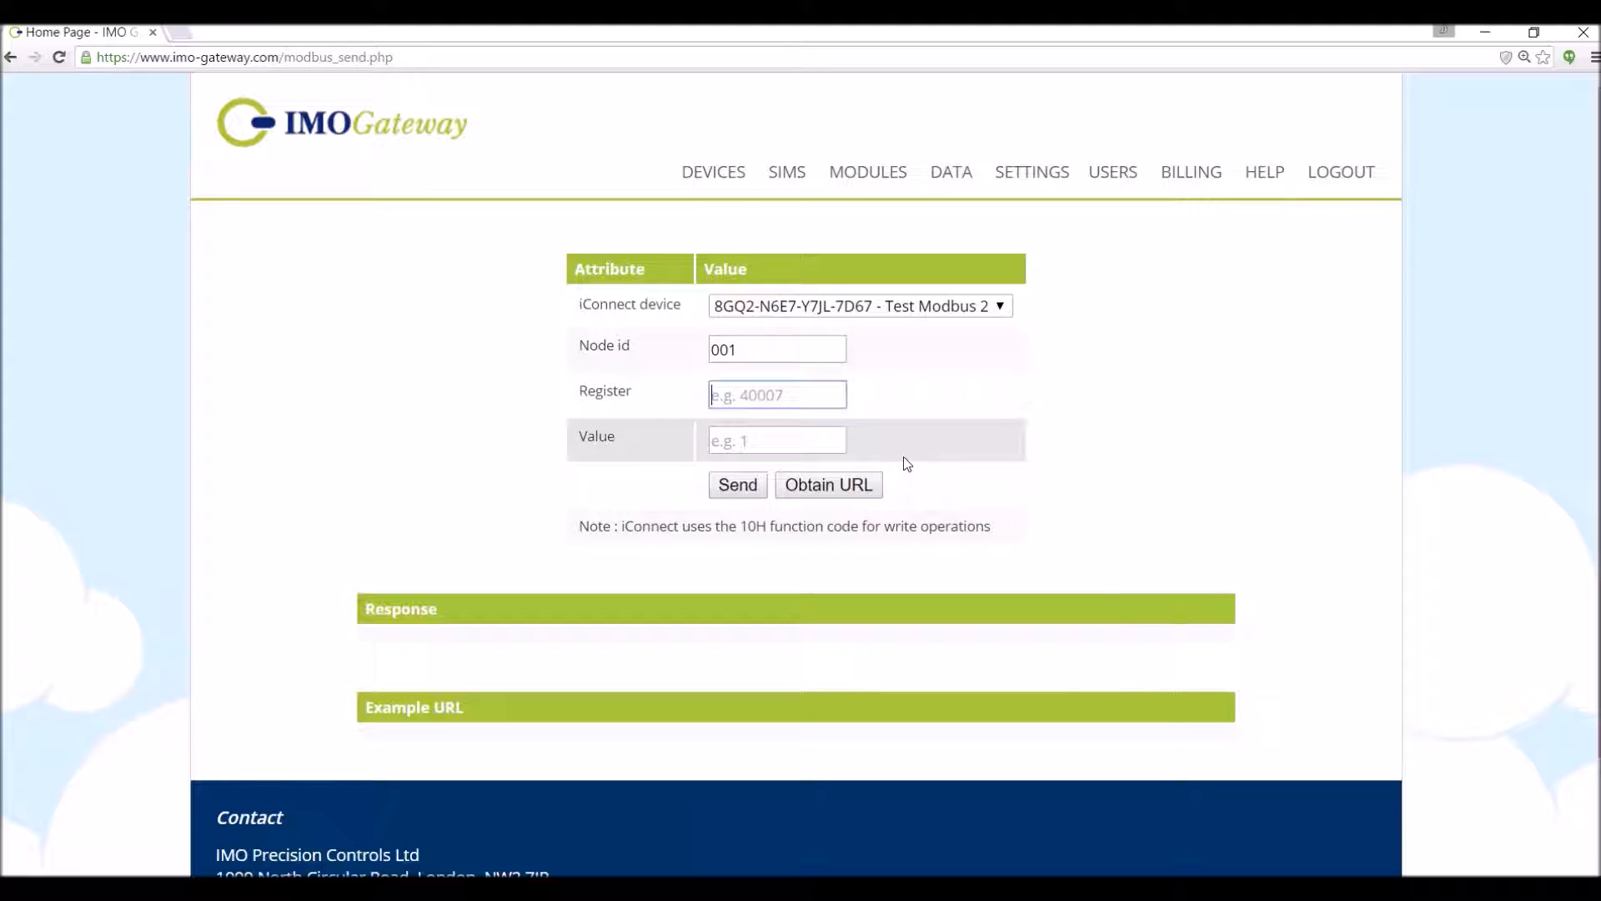
type("40007")
left_click(751, 443)
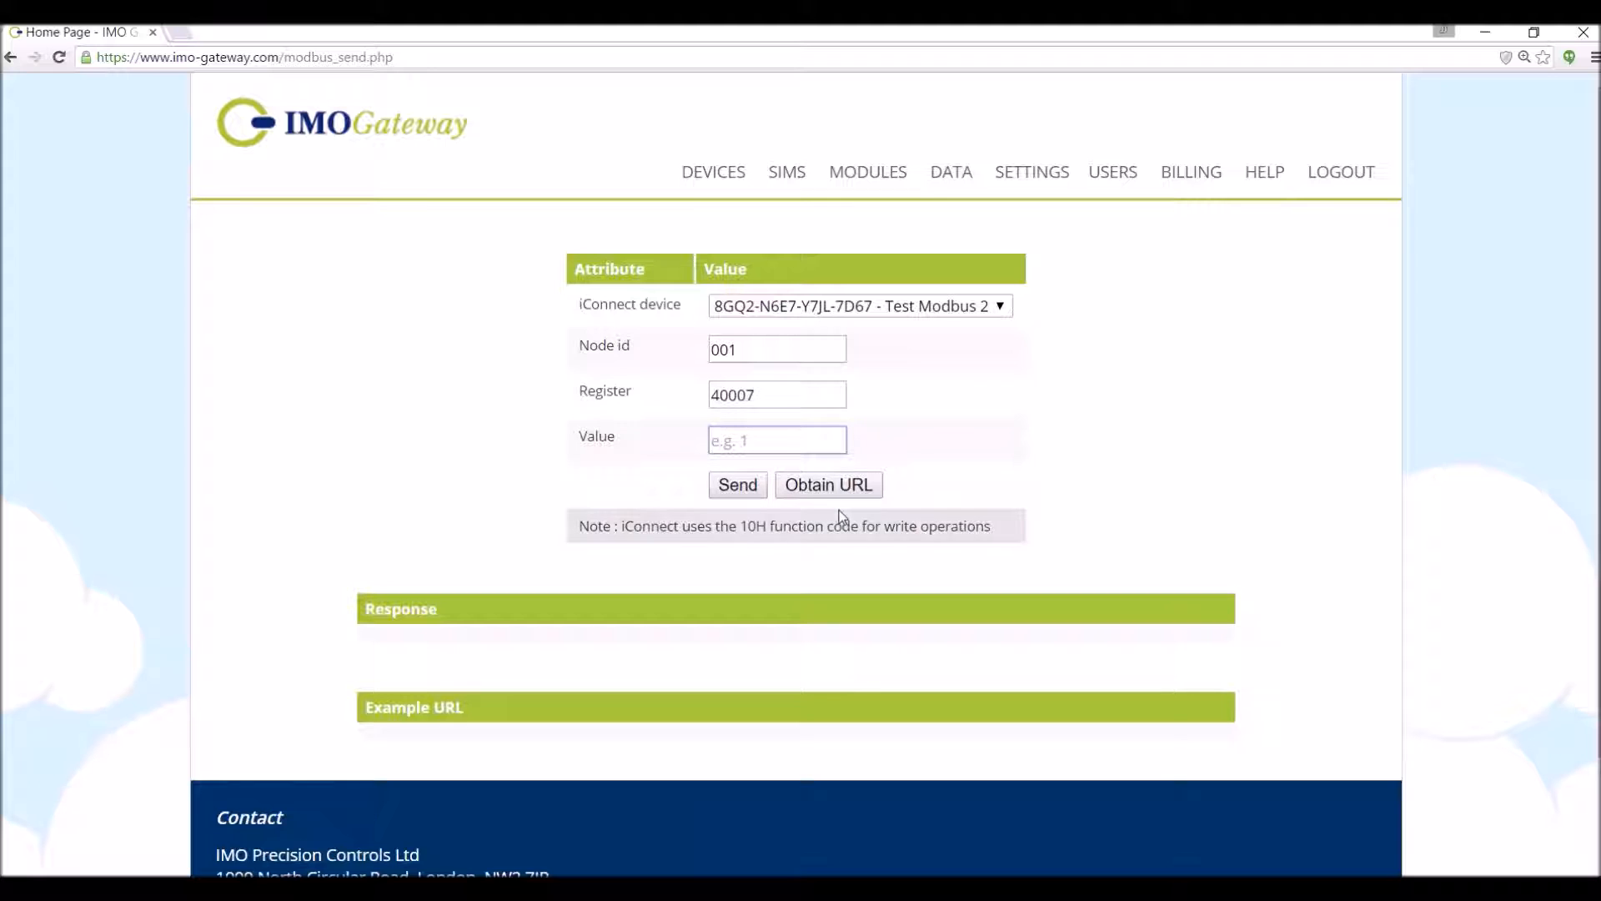
type("2")
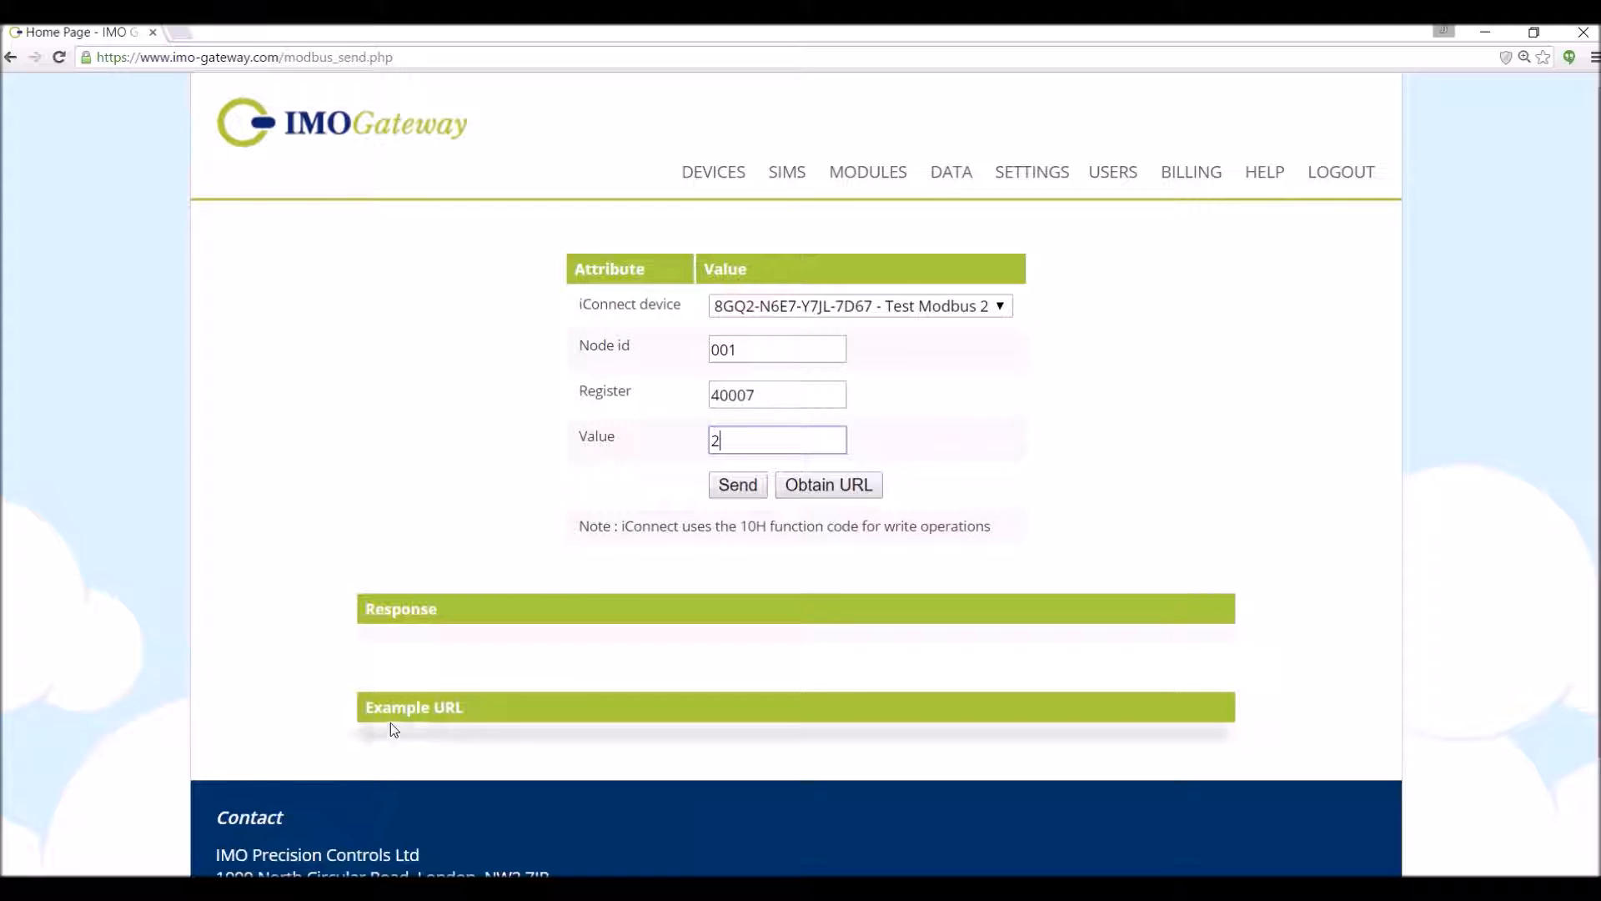
- Send the Modbus write and scroll down to the ok|ok response and example URL
left_click(738, 487)
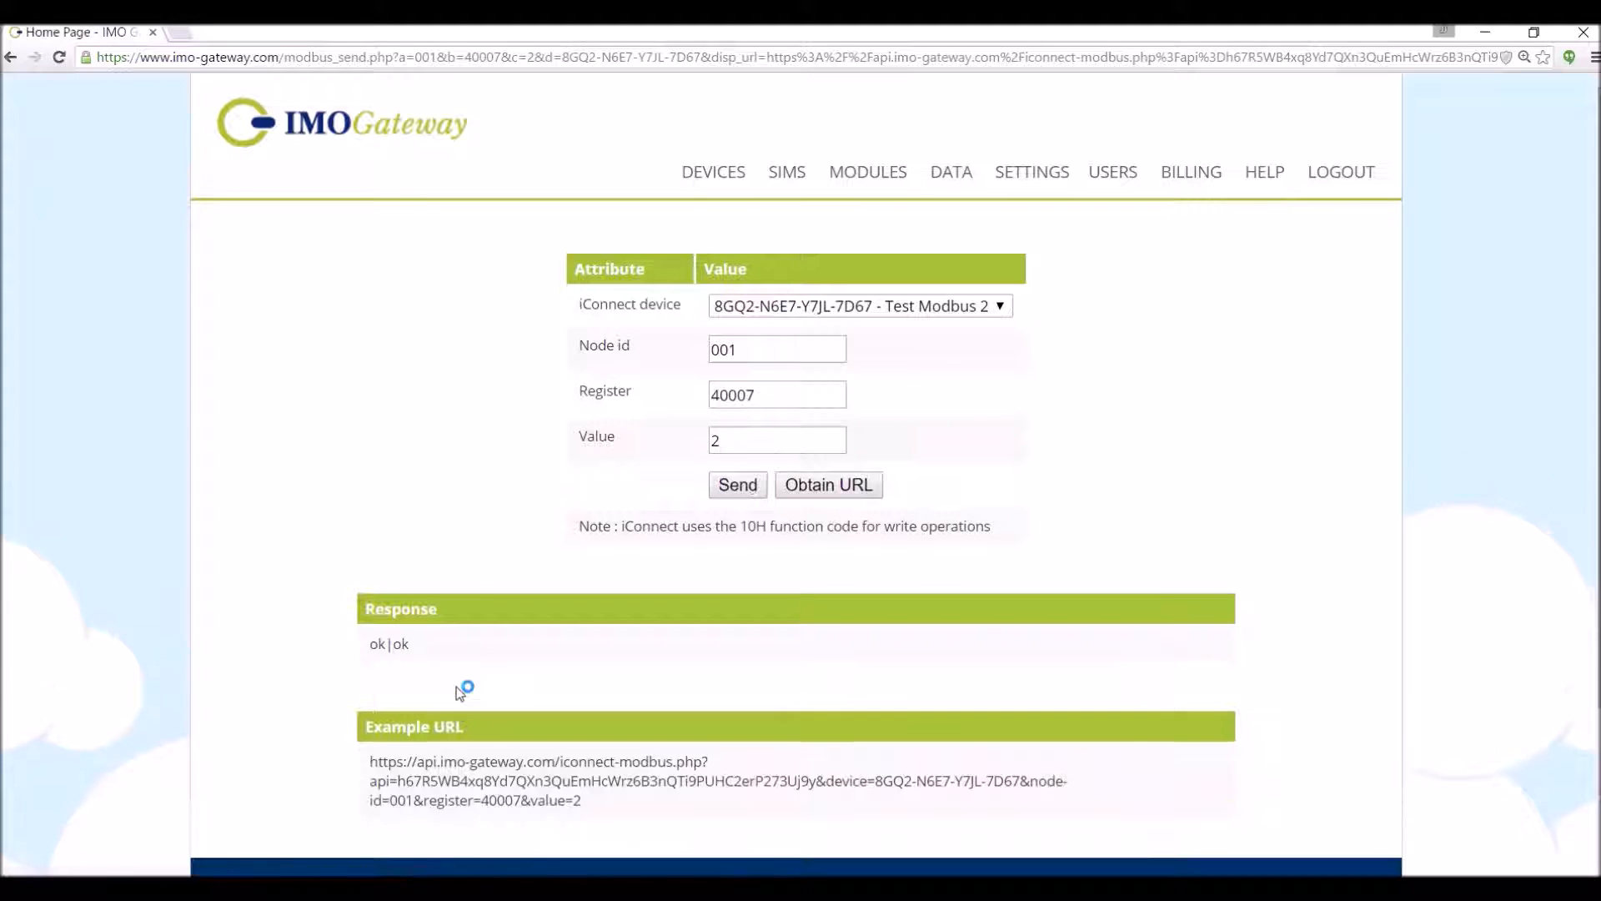
scroll(457, 687, "down", 1)
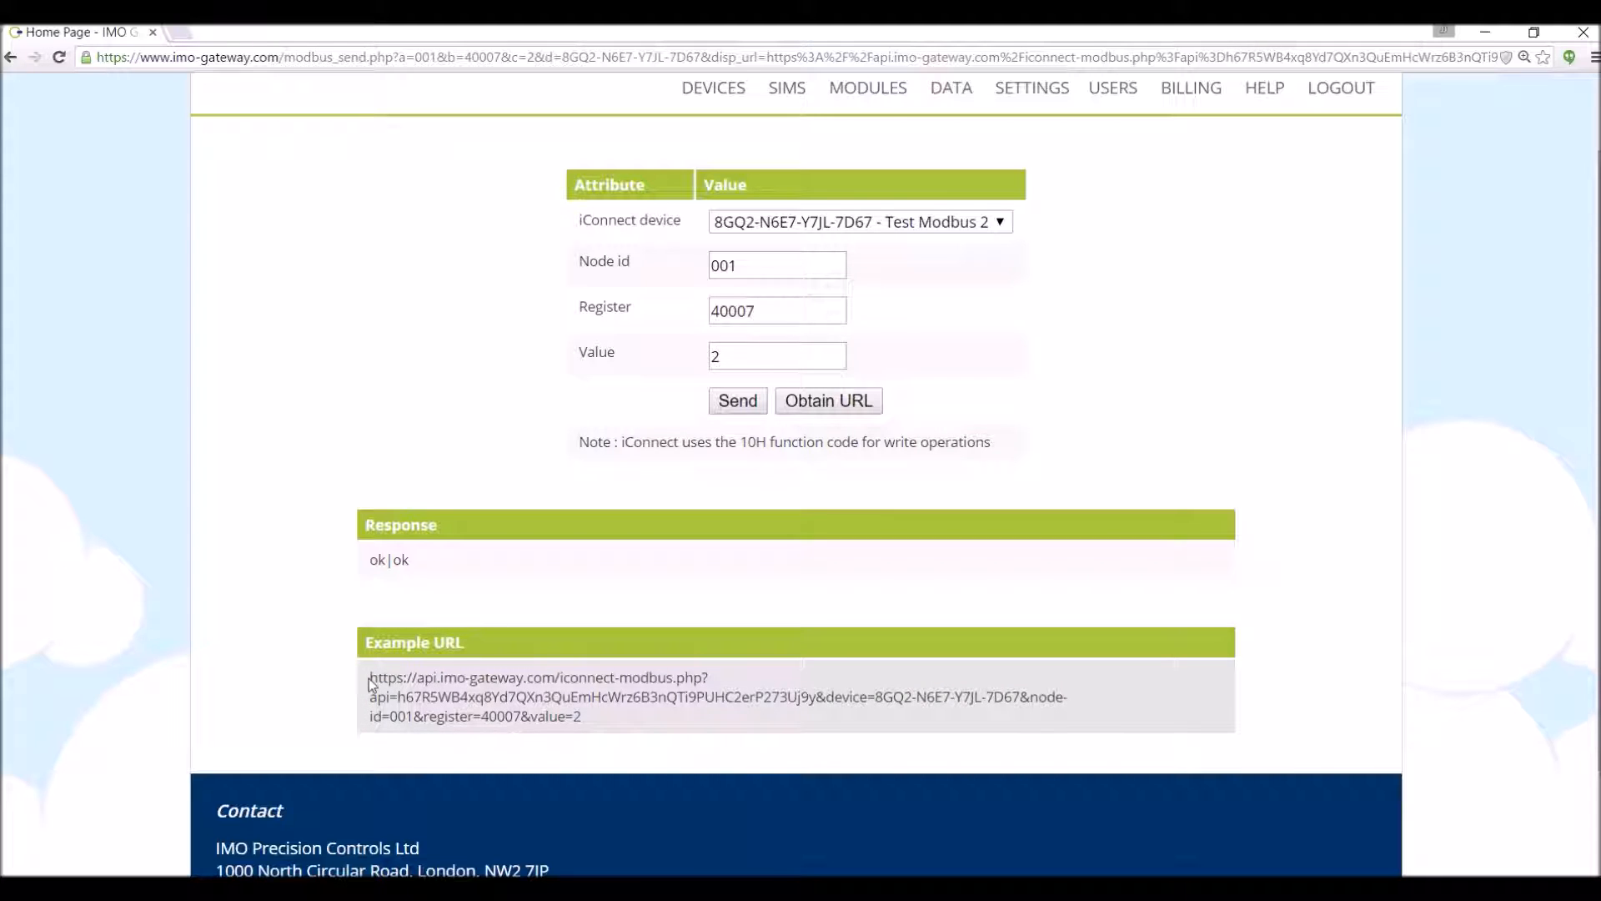
- Highlight the example URL's base address, API key, device ID and node id 001 in turn
left_click_drag(370, 682, 398, 699)
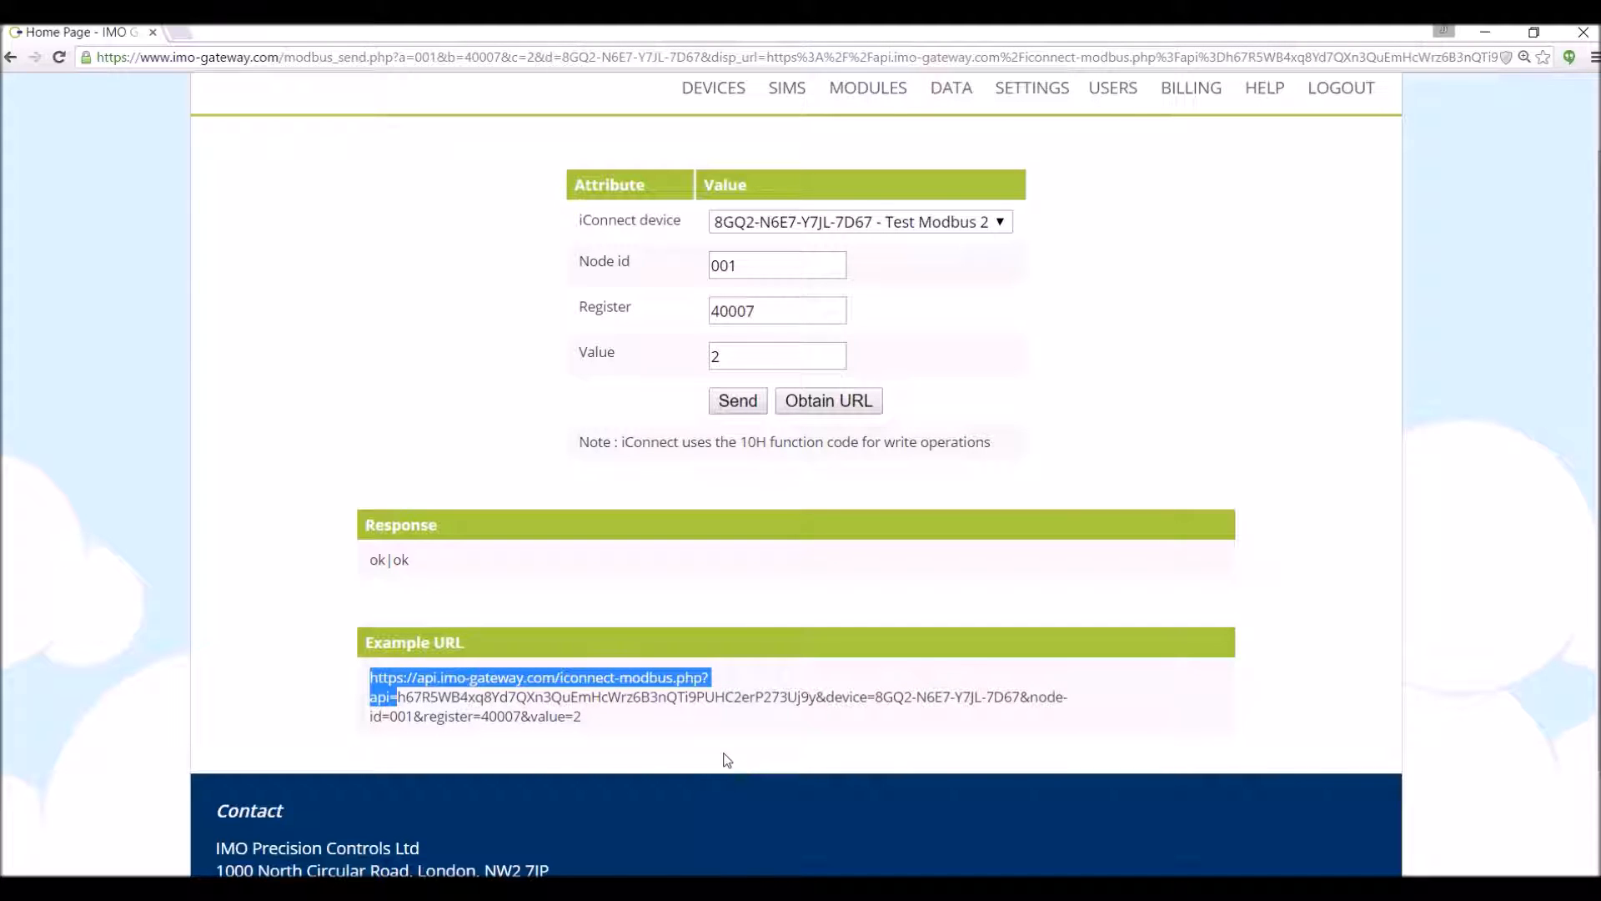
left_click(409, 706)
left_click_drag(398, 699, 815, 702)
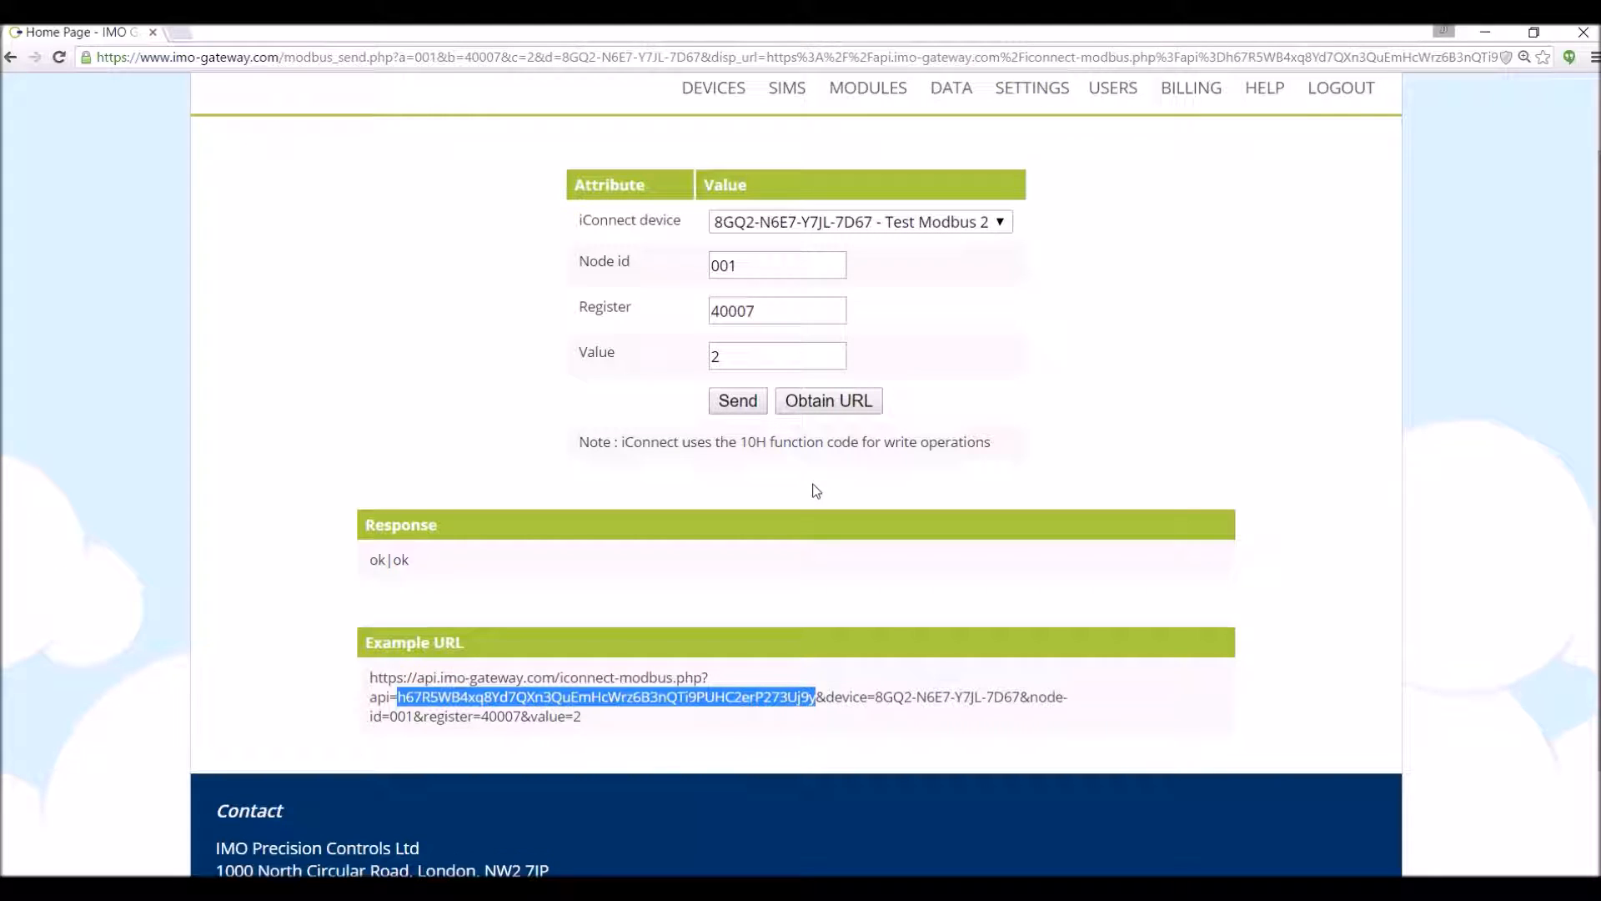
left_click(878, 697)
left_click_drag(878, 697, 1020, 697)
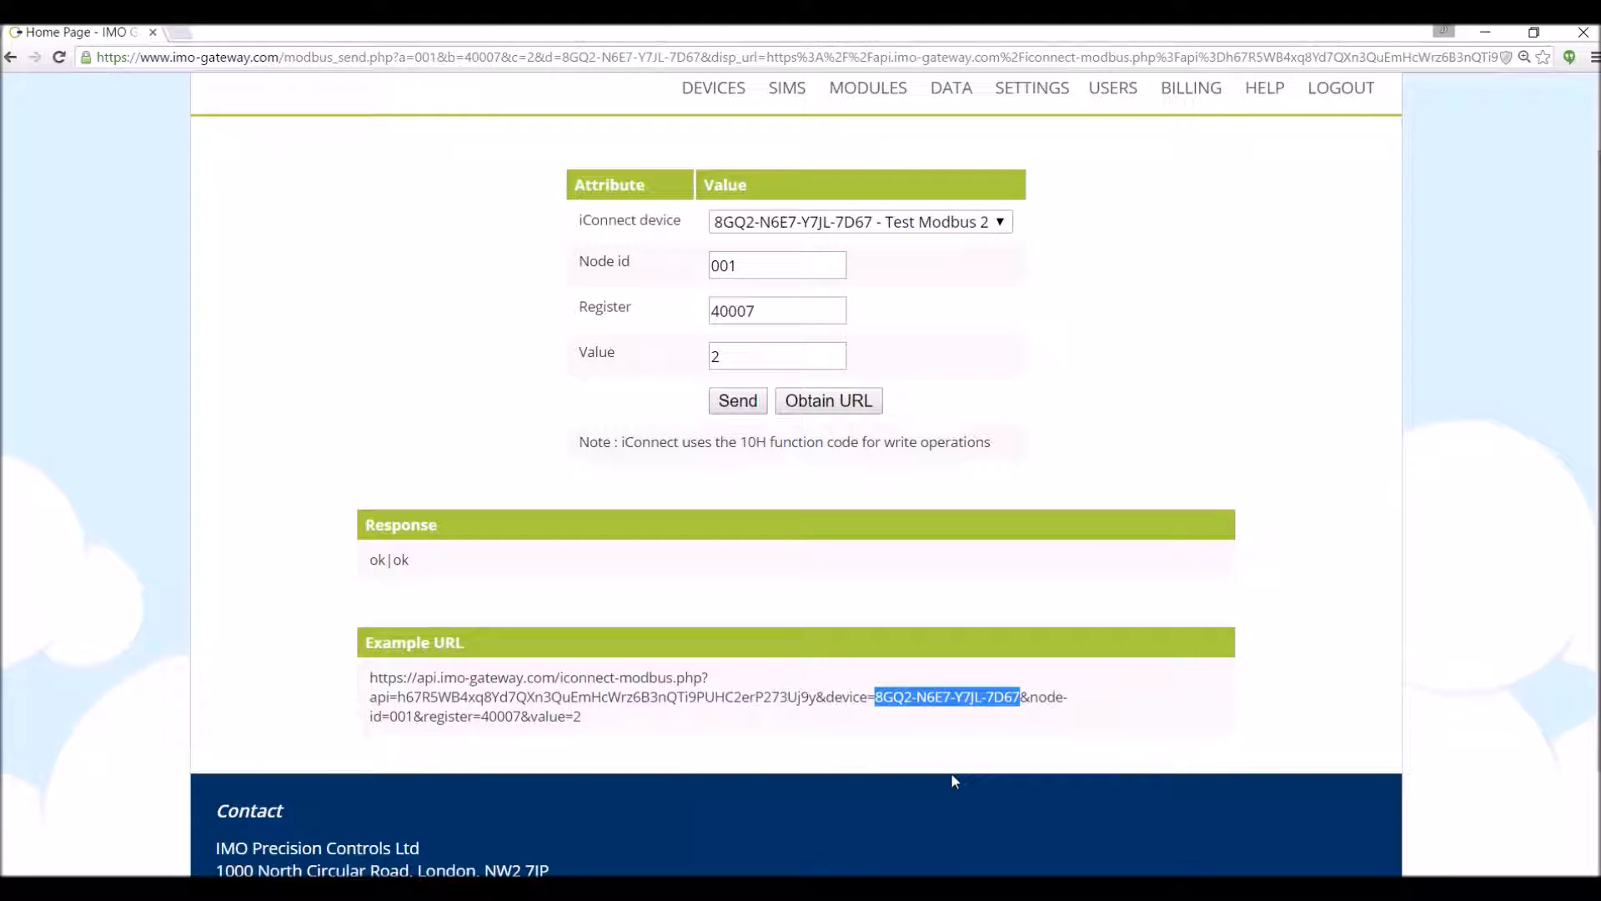
left_click(389, 719)
left_click_drag(389, 719, 581, 719)
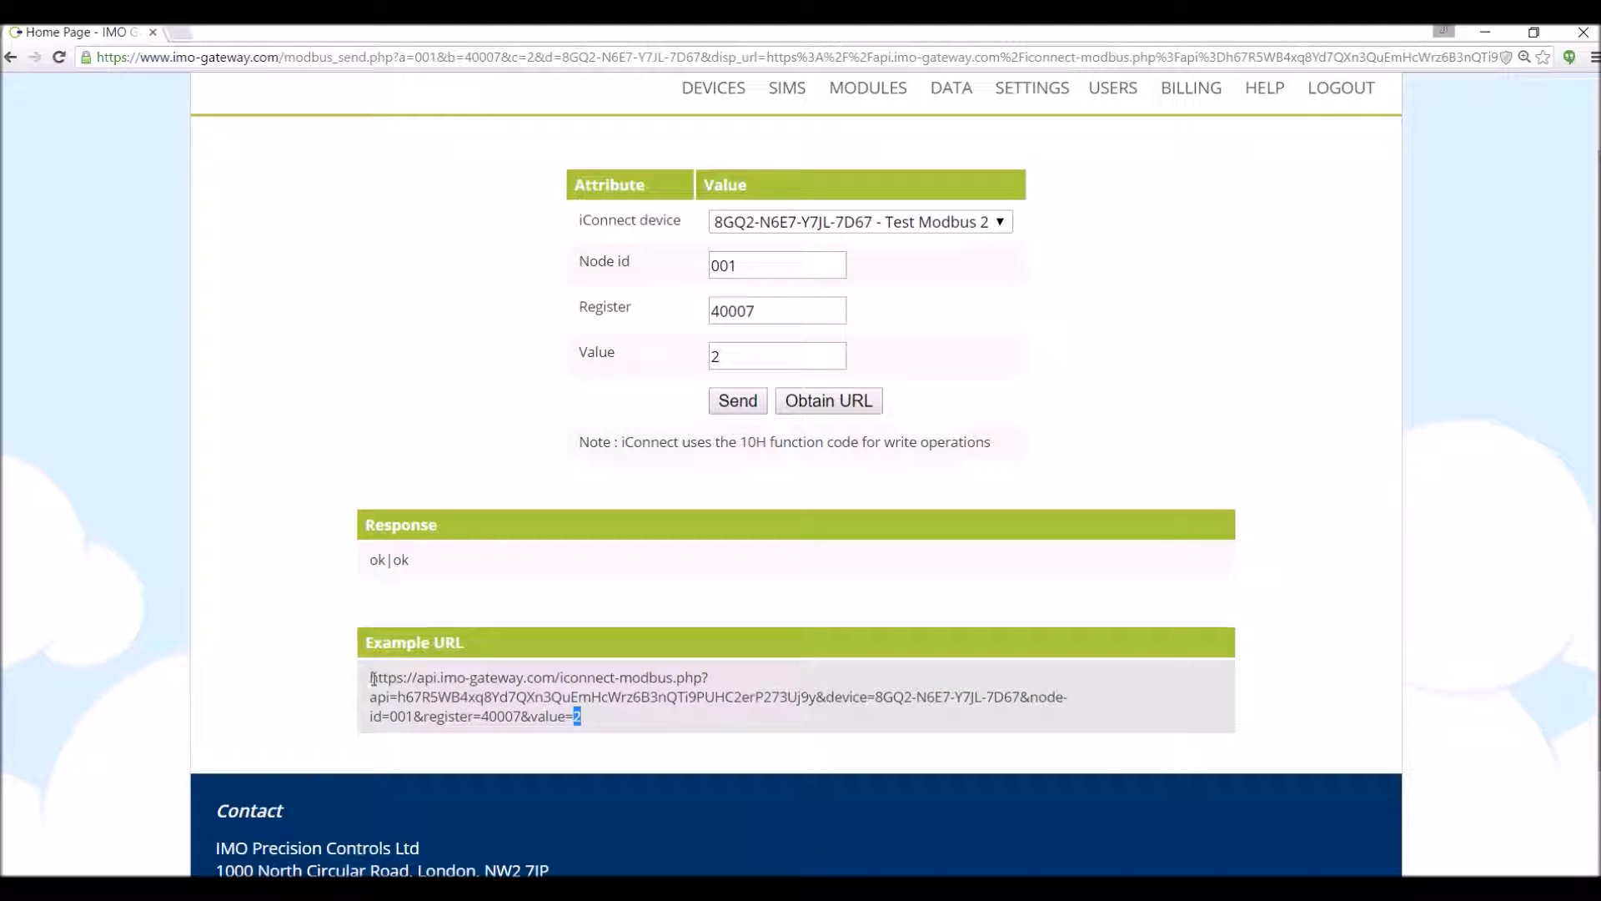
- Highlight the whole example URL, then the API key again, and return to account Settings
left_click_drag(372, 677, 584, 717)
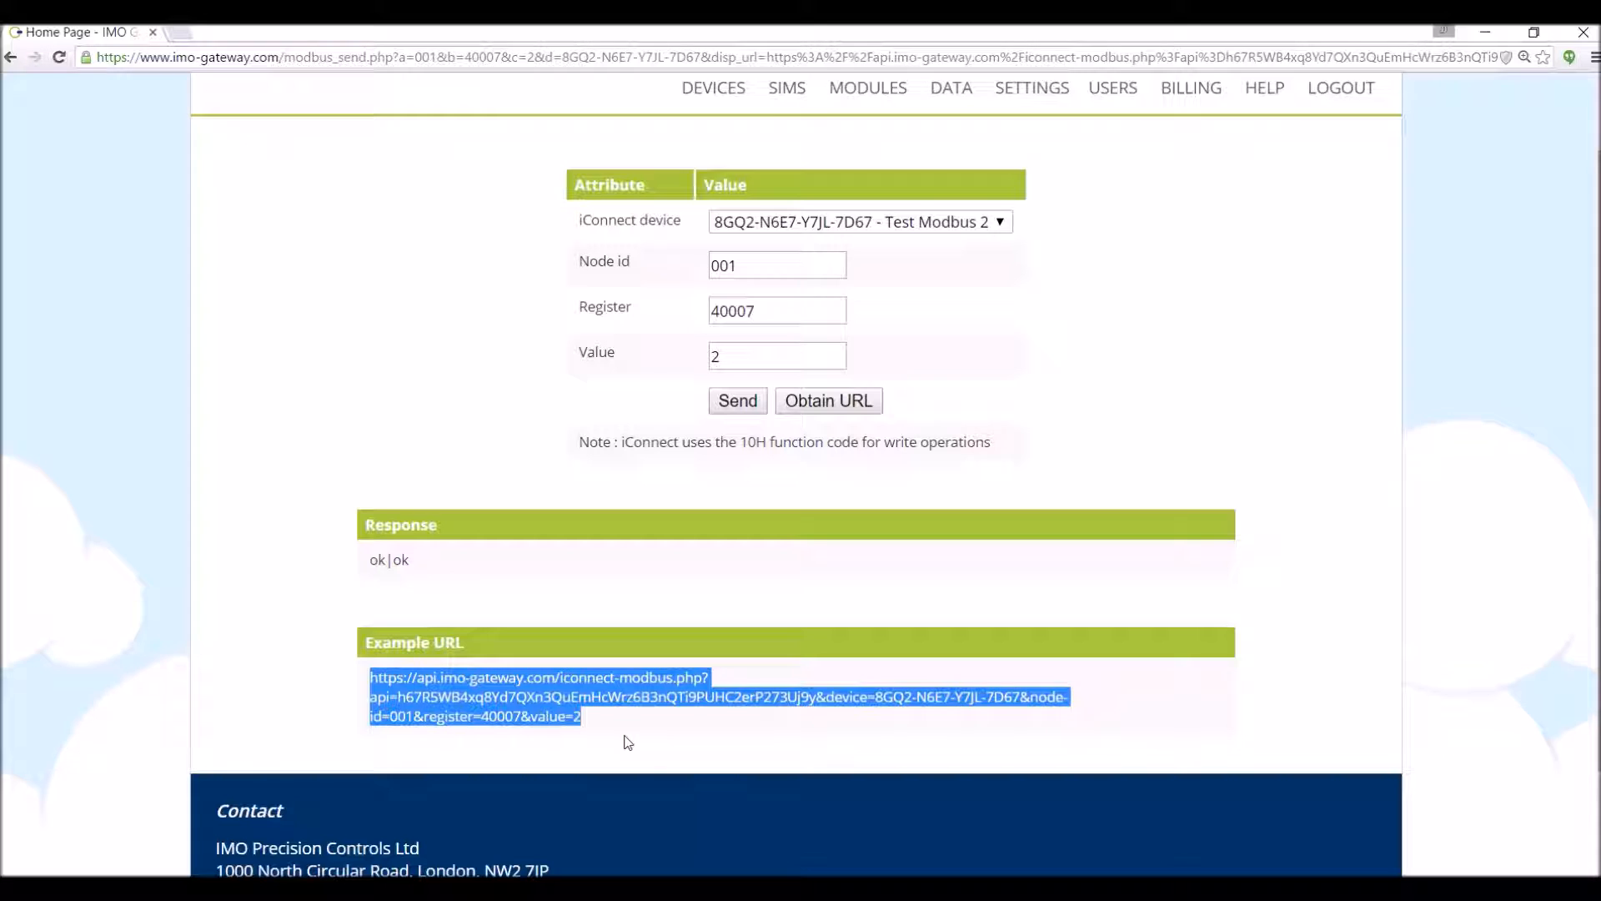
left_click(1279, 709)
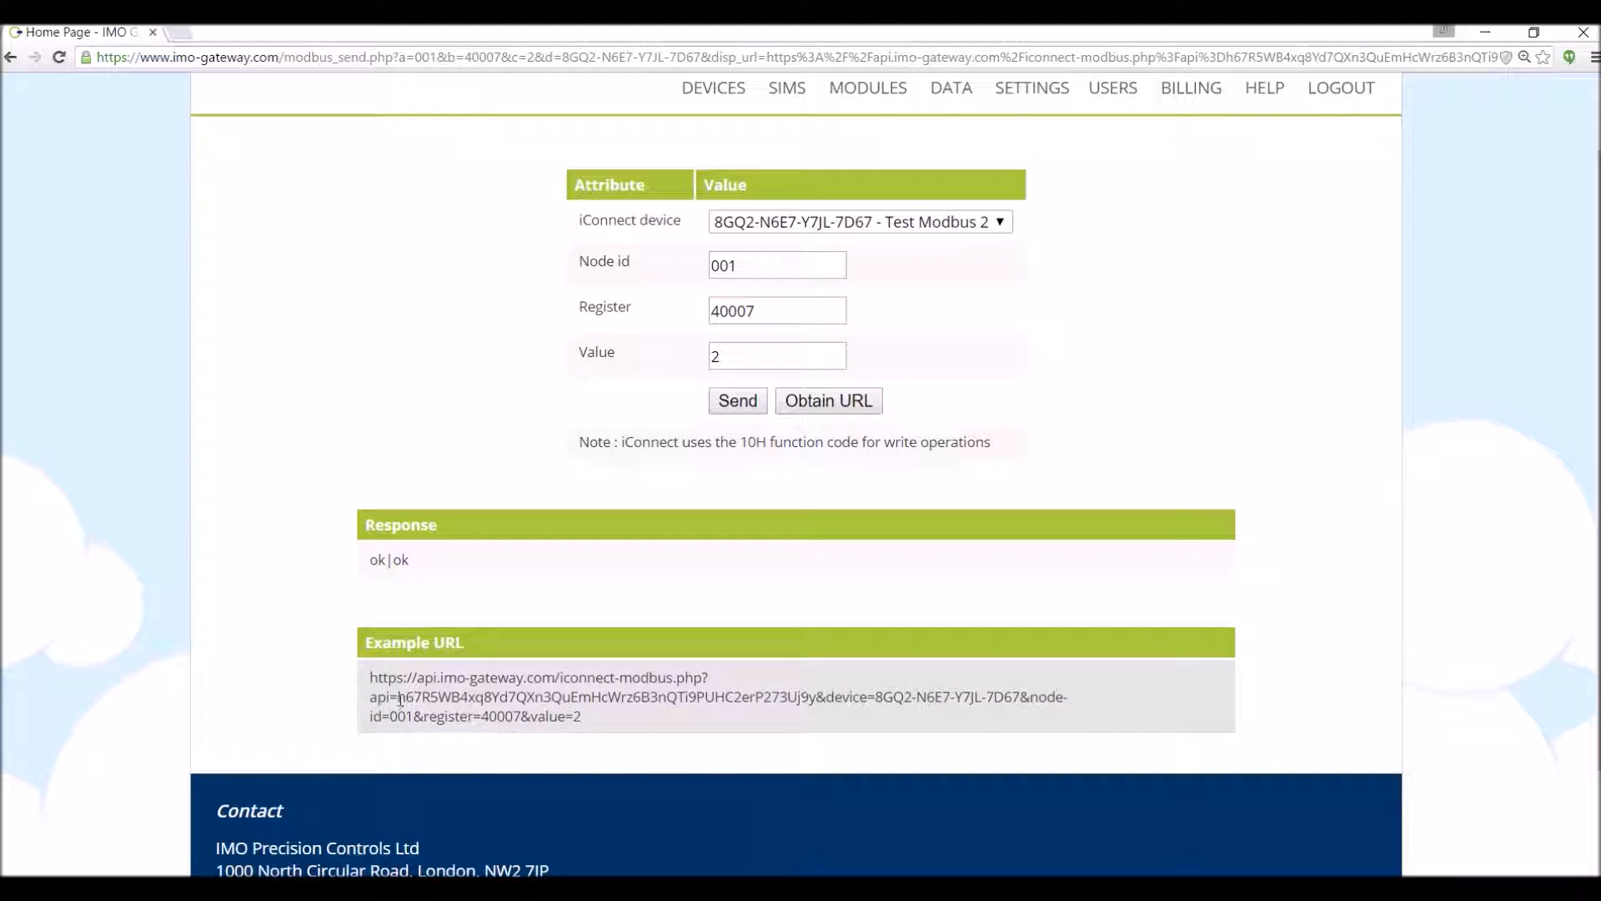
left_click_drag(400, 699, 818, 702)
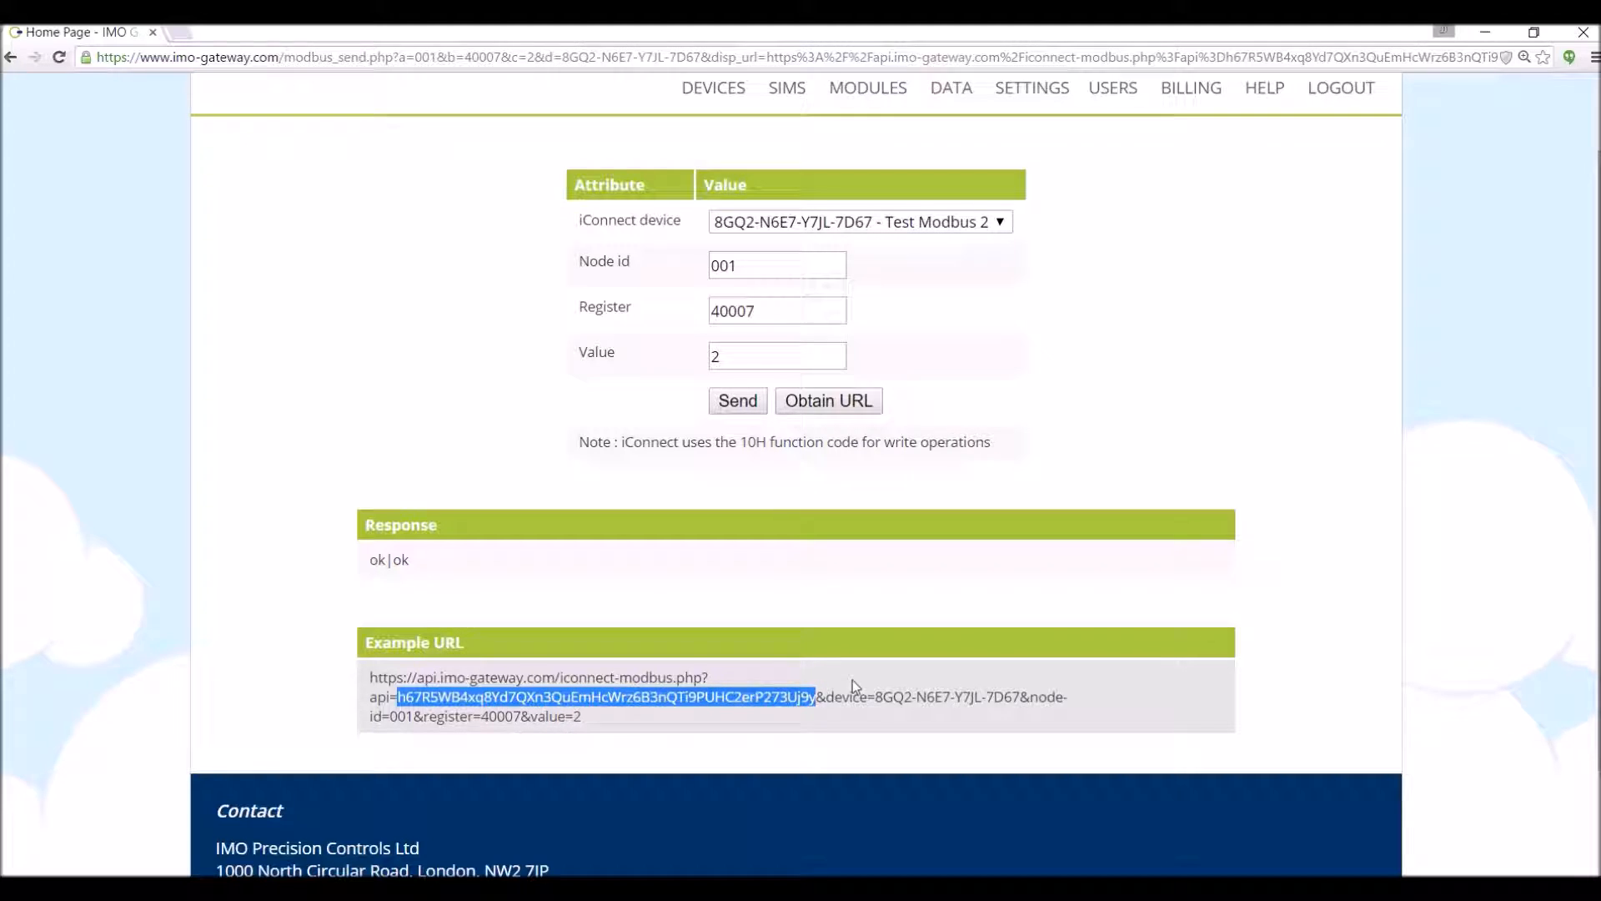
left_click(1035, 95)
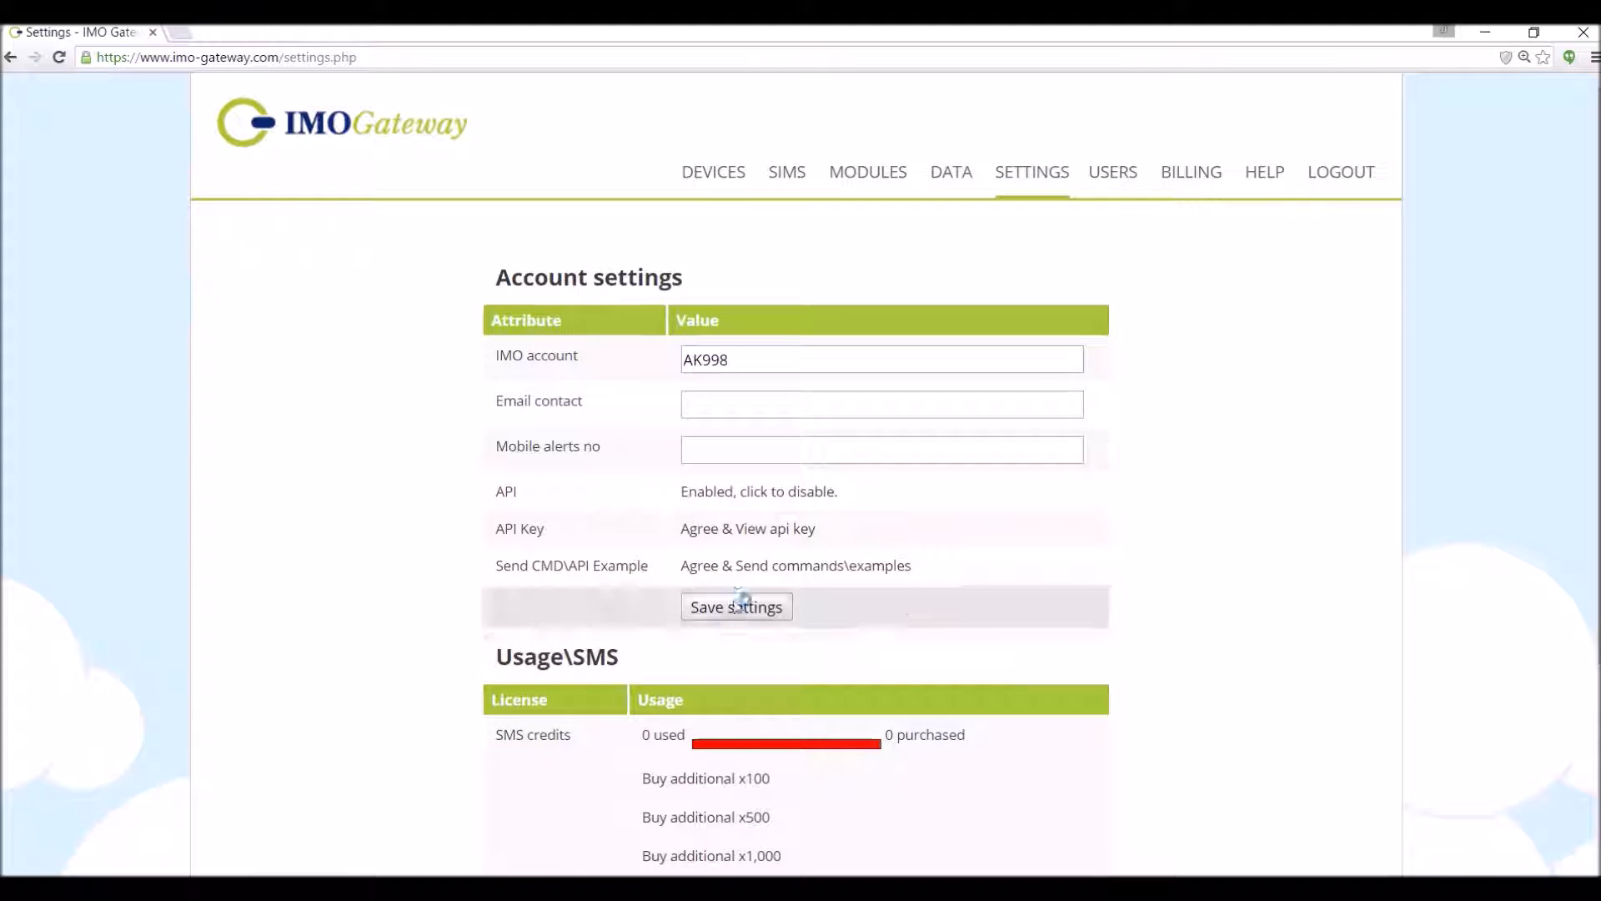
- Choose 'Agree & View api key' and acknowledge the CAUTION notice to display the API key
left_click(721, 540)
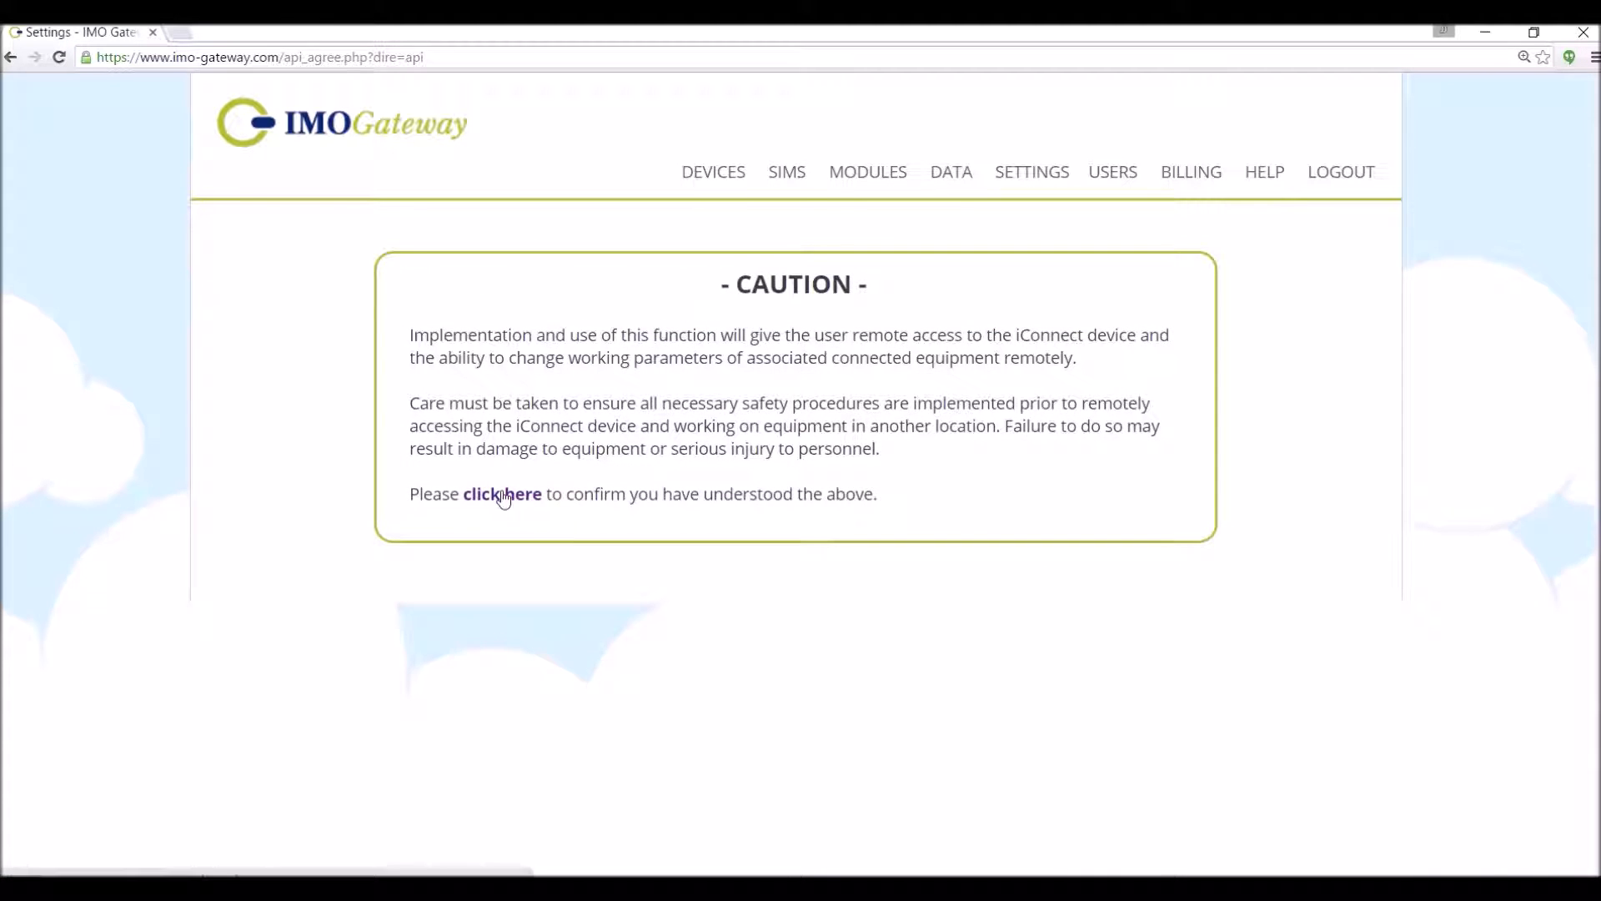
left_click(523, 501)
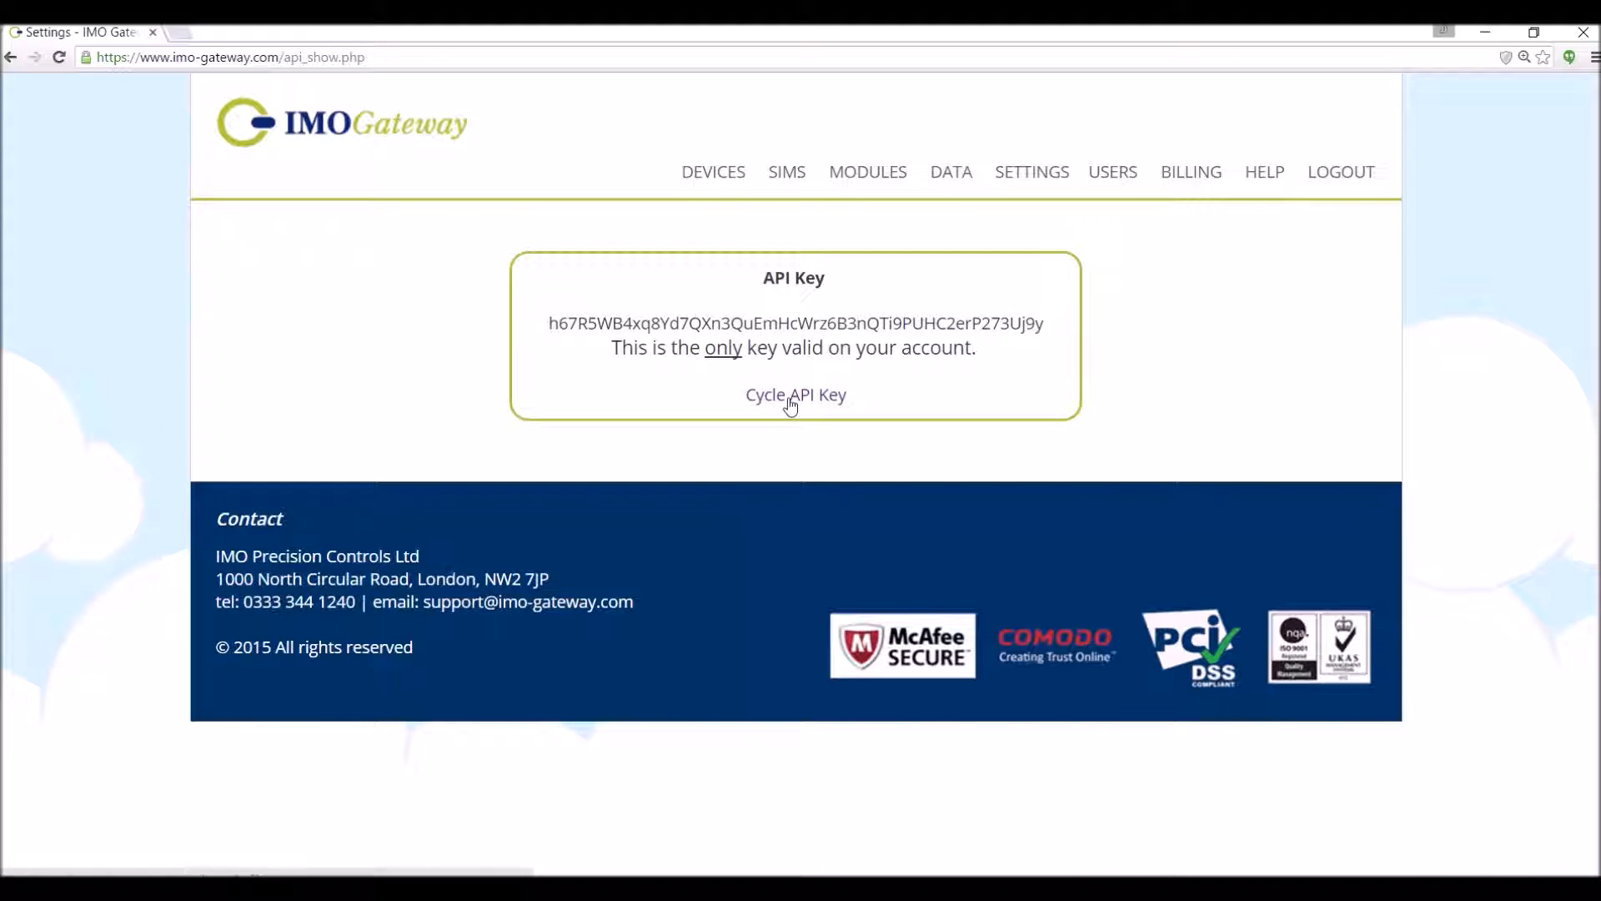